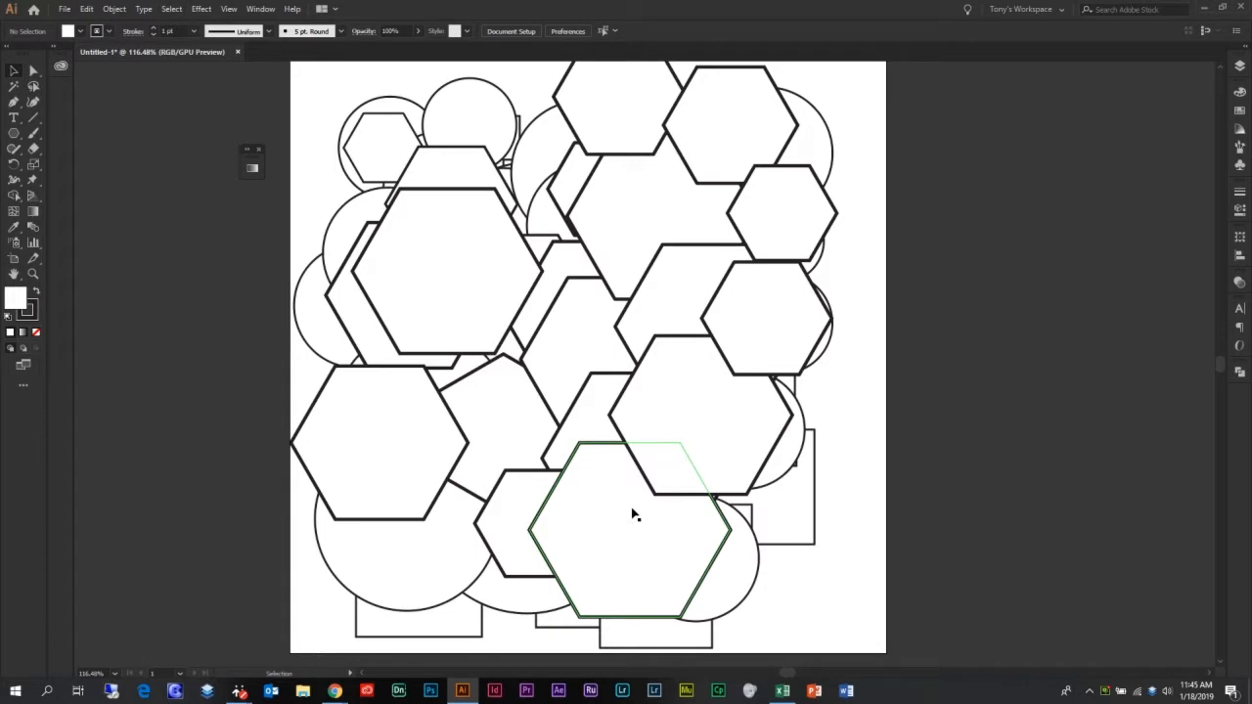
Open the Layers panel and hide the Squares and Circles layers so only the Polygons layer shows
{"action": "left_click", "coordinate": [1239, 66]}
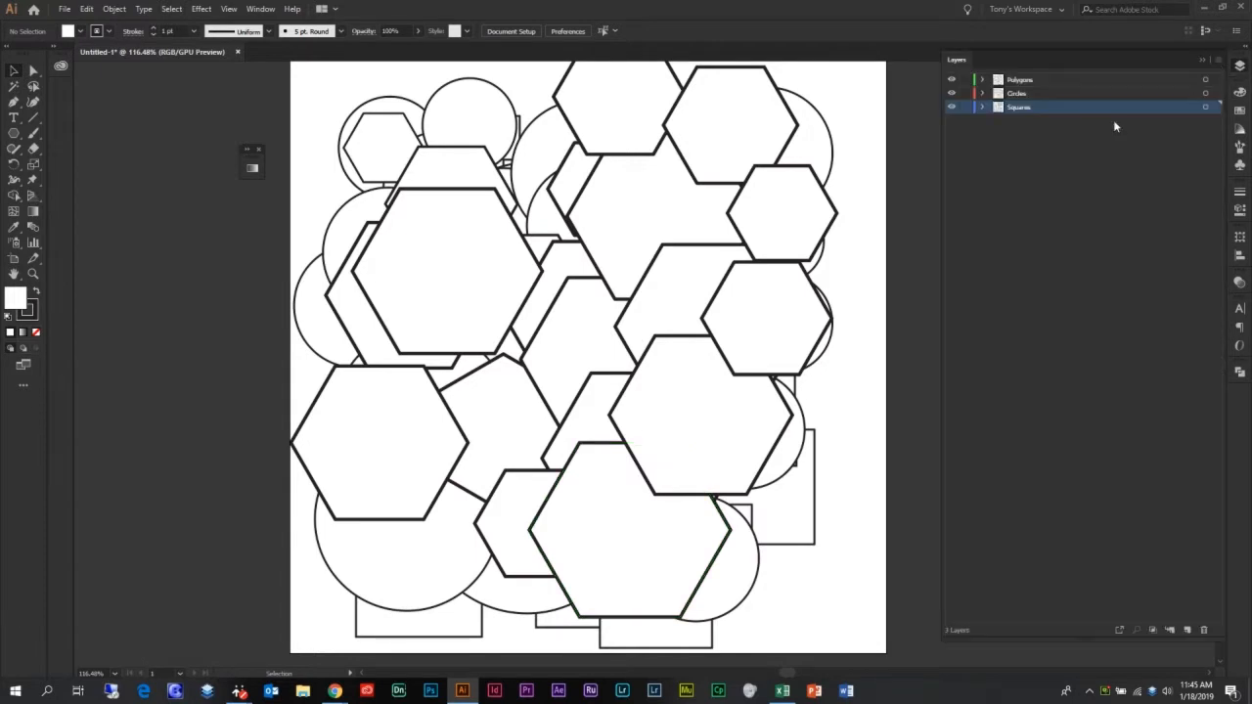
{"action": "left_click", "coordinate": [952, 108]}
{"action": "left_click", "coordinate": [947, 85]}
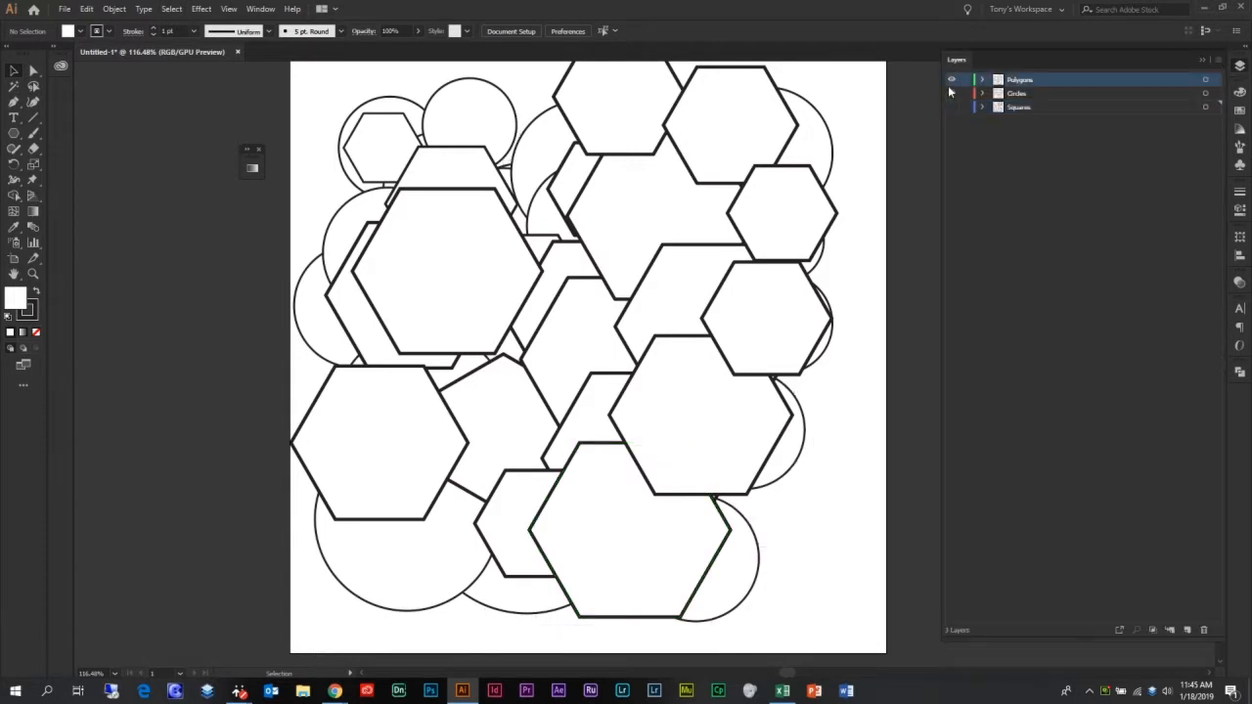
{"action": "left_click", "coordinate": [951, 94]}
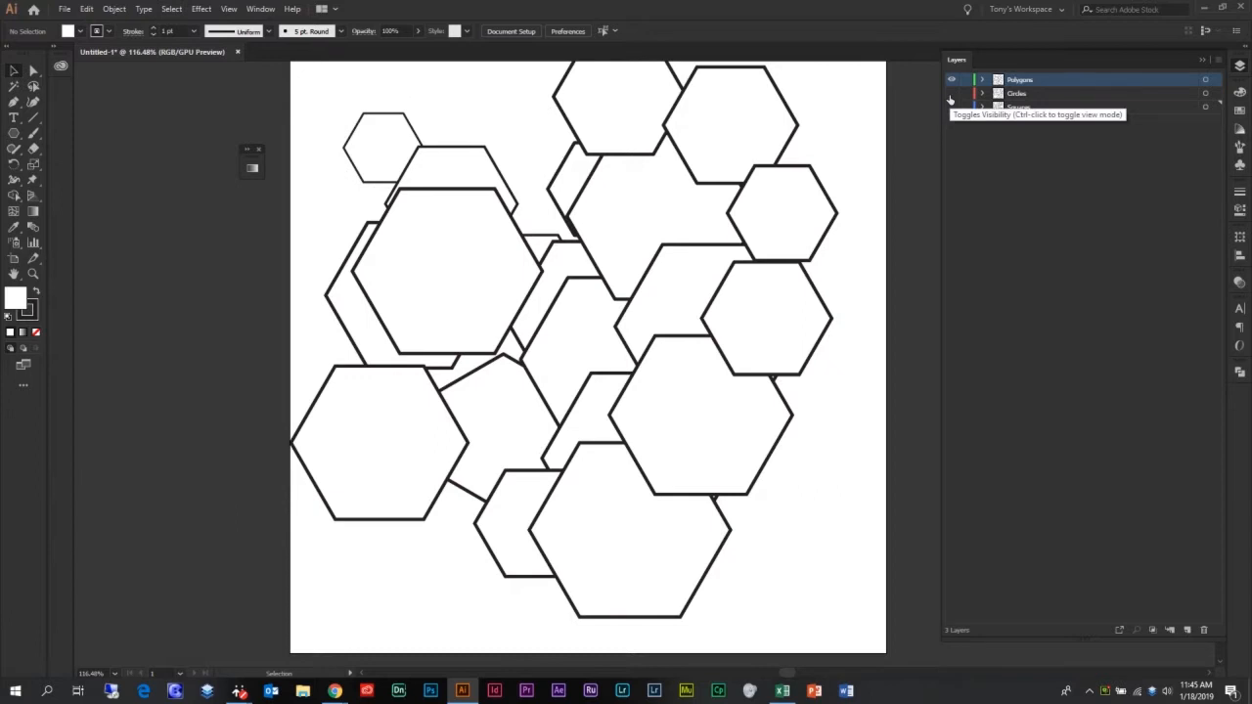
Select individual hexagons on the artboard one at a time
{"action": "left_click", "coordinate": [370, 159]}
{"action": "left_click", "coordinate": [456, 180]}
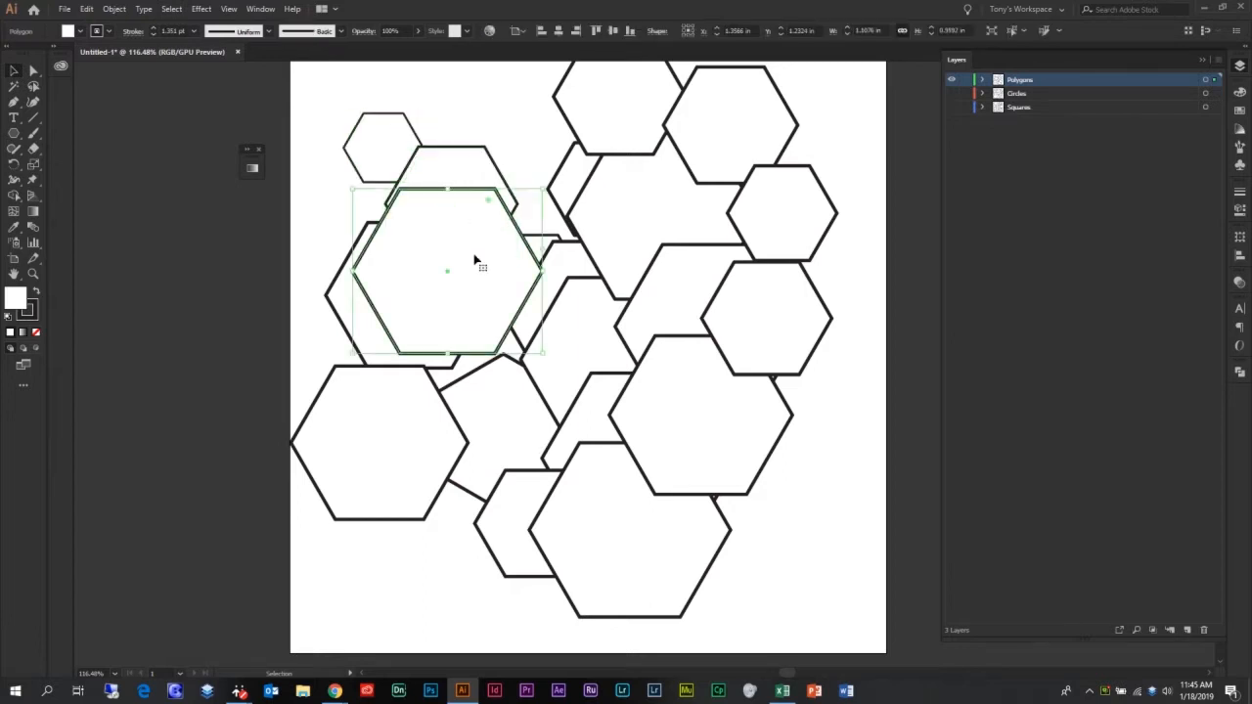
{"action": "left_click", "coordinate": [761, 223]}
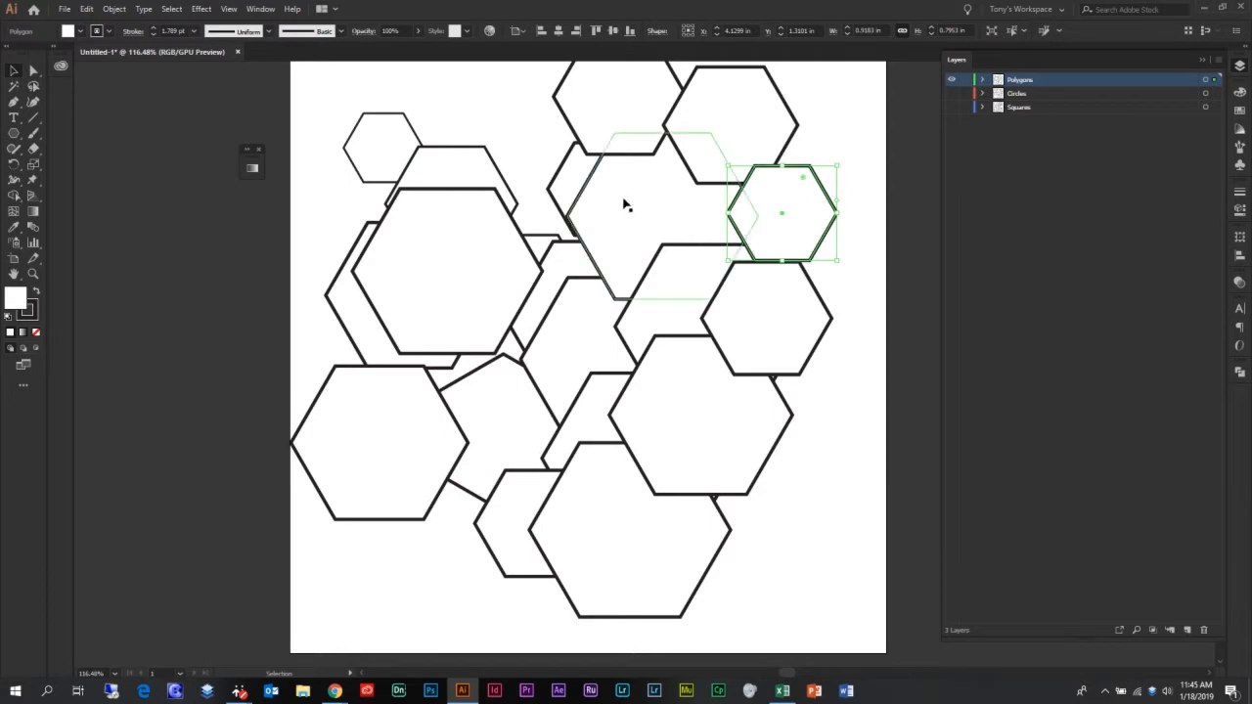
Build a multiple selection by adding several hexagons one after another
{"action": "left_click", "coordinate": [447, 131]}
{"action": "left_click", "coordinate": [399, 137]}
{"action": "left_click", "coordinate": [452, 176], "text": "shift"}
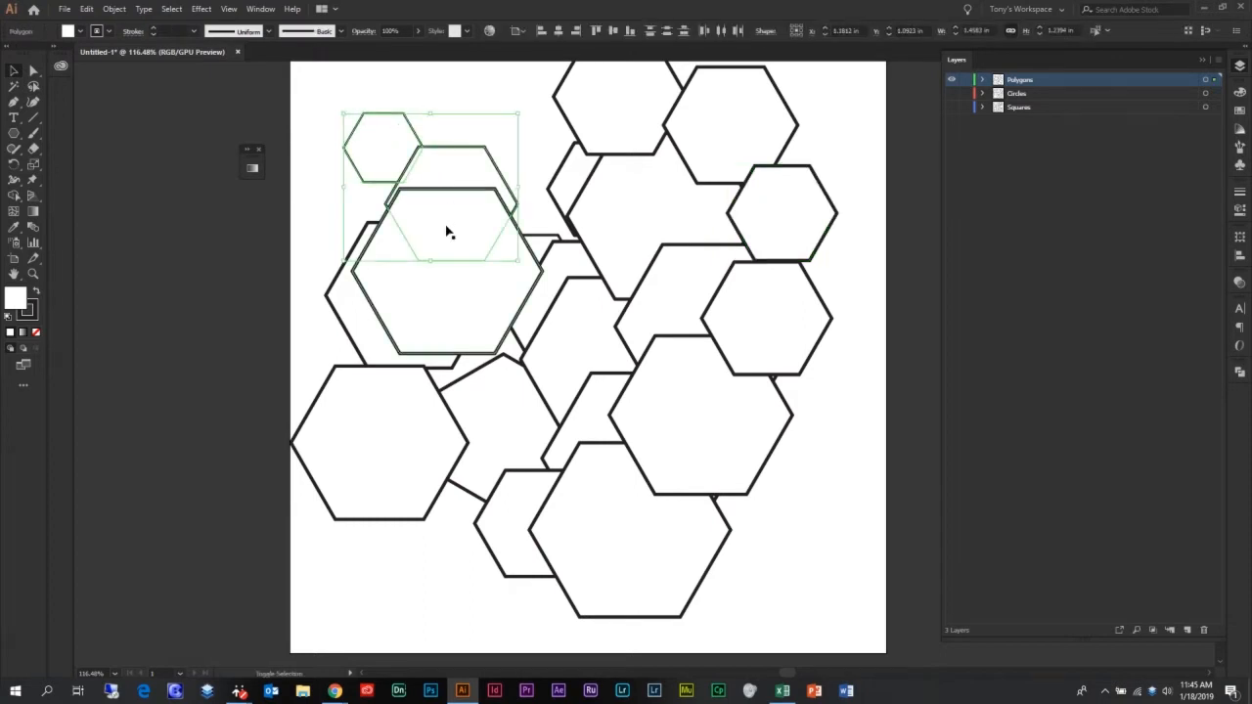
{"action": "left_click", "coordinate": [451, 291], "text": "shift"}
{"action": "left_click", "coordinate": [363, 339], "text": "shift"}
{"action": "left_click", "coordinate": [366, 413], "text": "shift"}
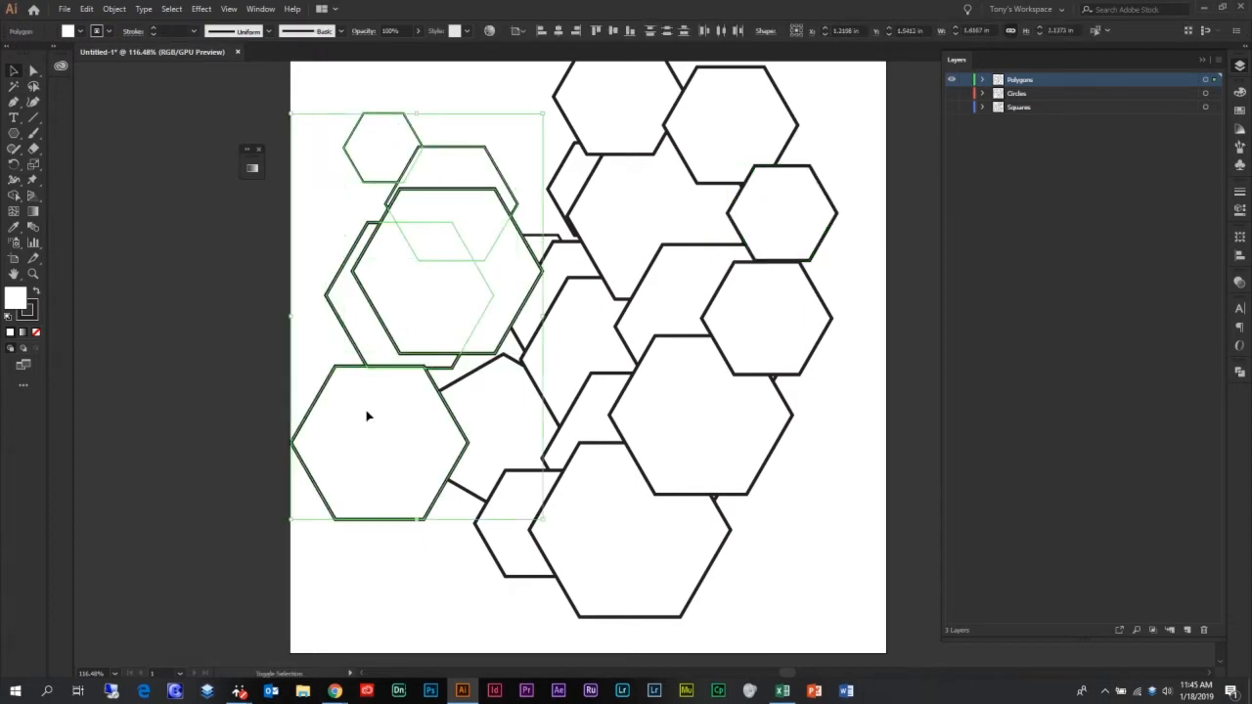
{"action": "left_click", "coordinate": [498, 421], "text": "shift"}
{"action": "left_click", "coordinate": [581, 332], "text": "shift"}
Marquee-select all the hexagons and group them
{"action": "left_click", "coordinate": [327, 96]}
{"action": "left_click_drag", "start_coordinate": [321, 69], "coordinate": [846, 579]}
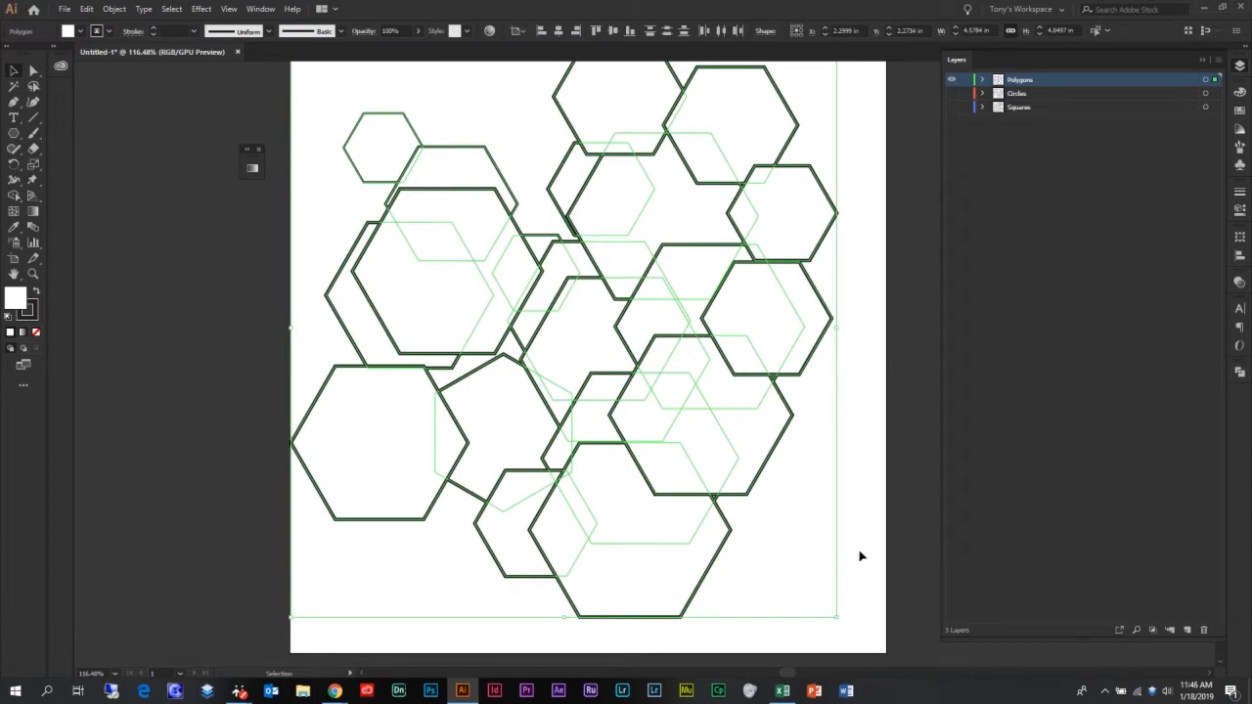
{"action": "key", "text": "a"}
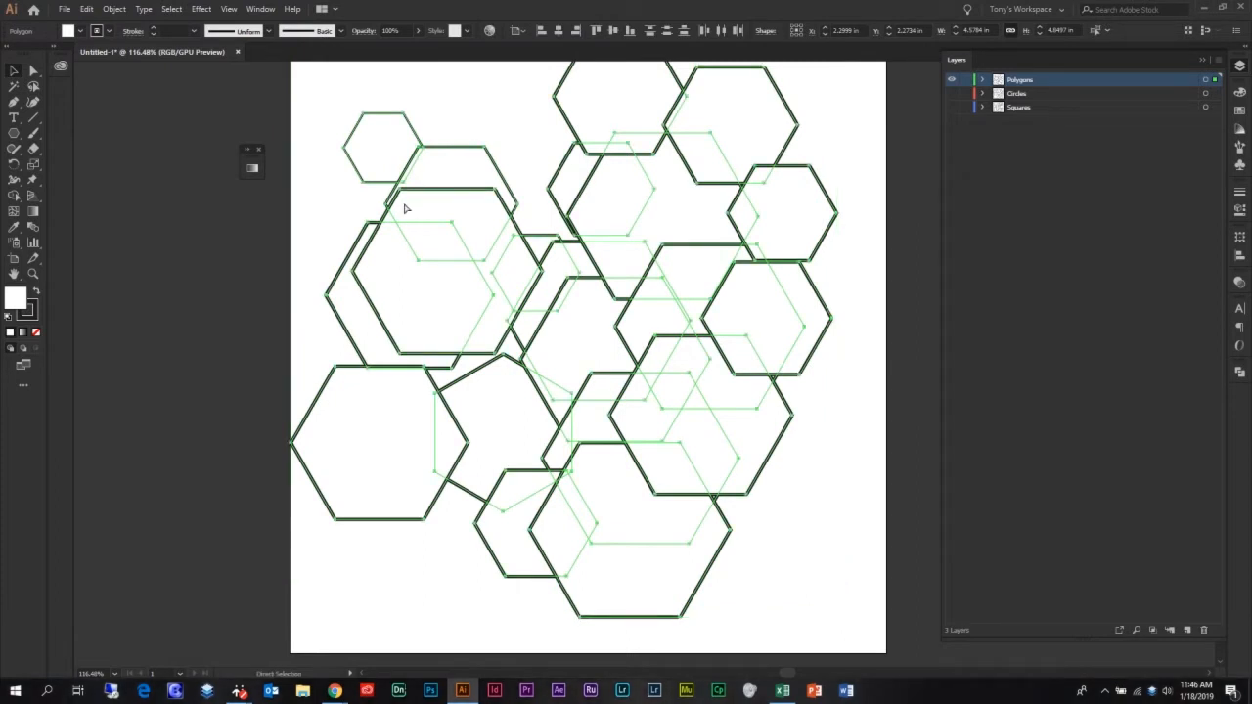
{"action": "key", "text": "v"}
{"action": "left_click", "coordinate": [113, 9]}
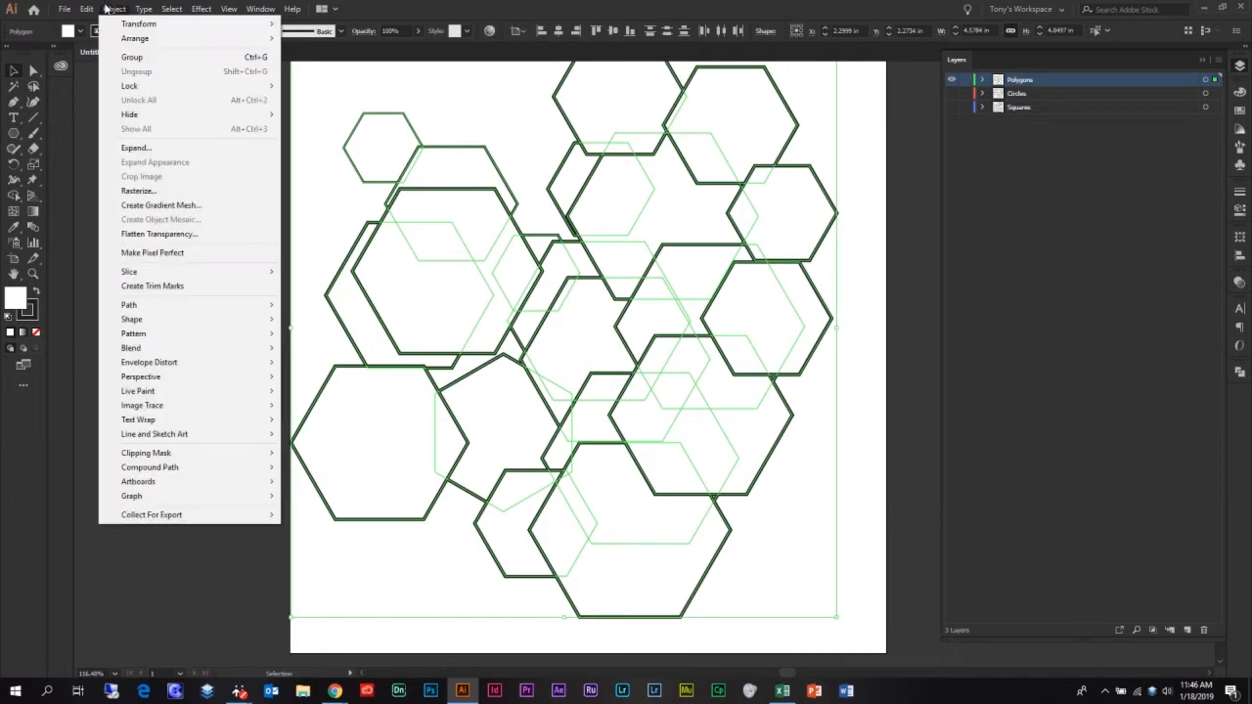
{"action": "left_click", "coordinate": [149, 58]}
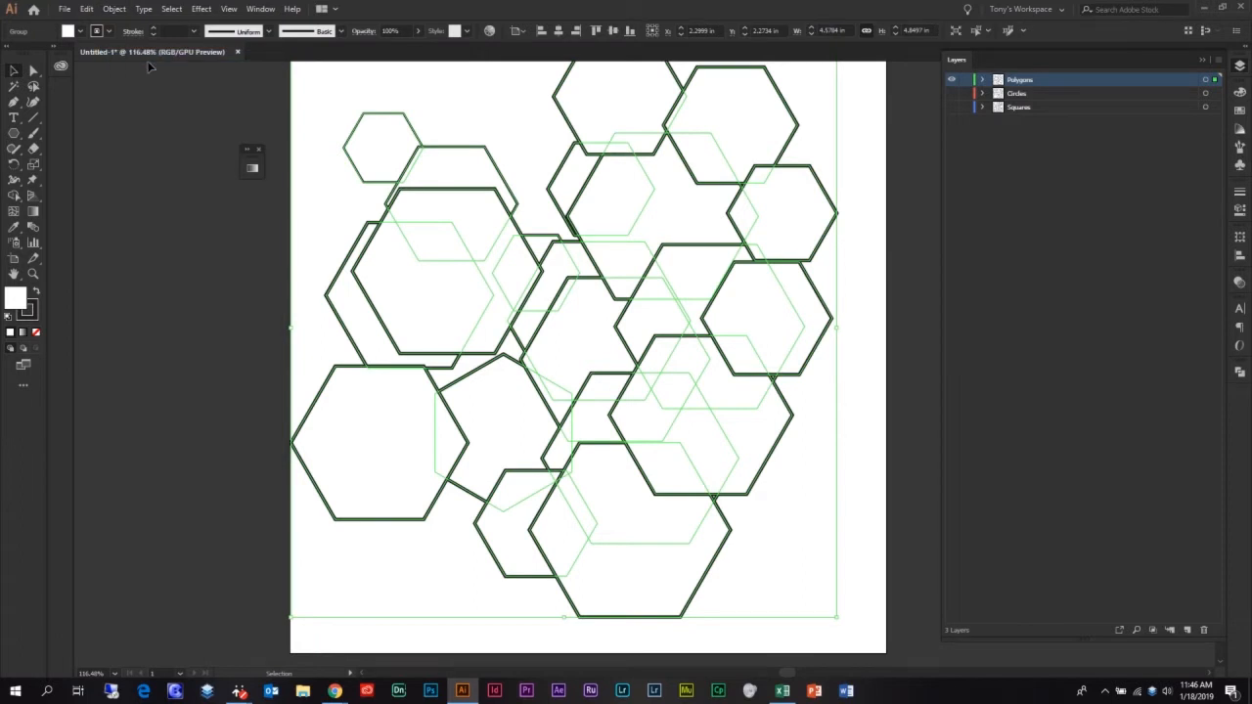
Select the hexagon group and move it as one unit across the artboard
{"action": "left_click", "coordinate": [202, 132]}
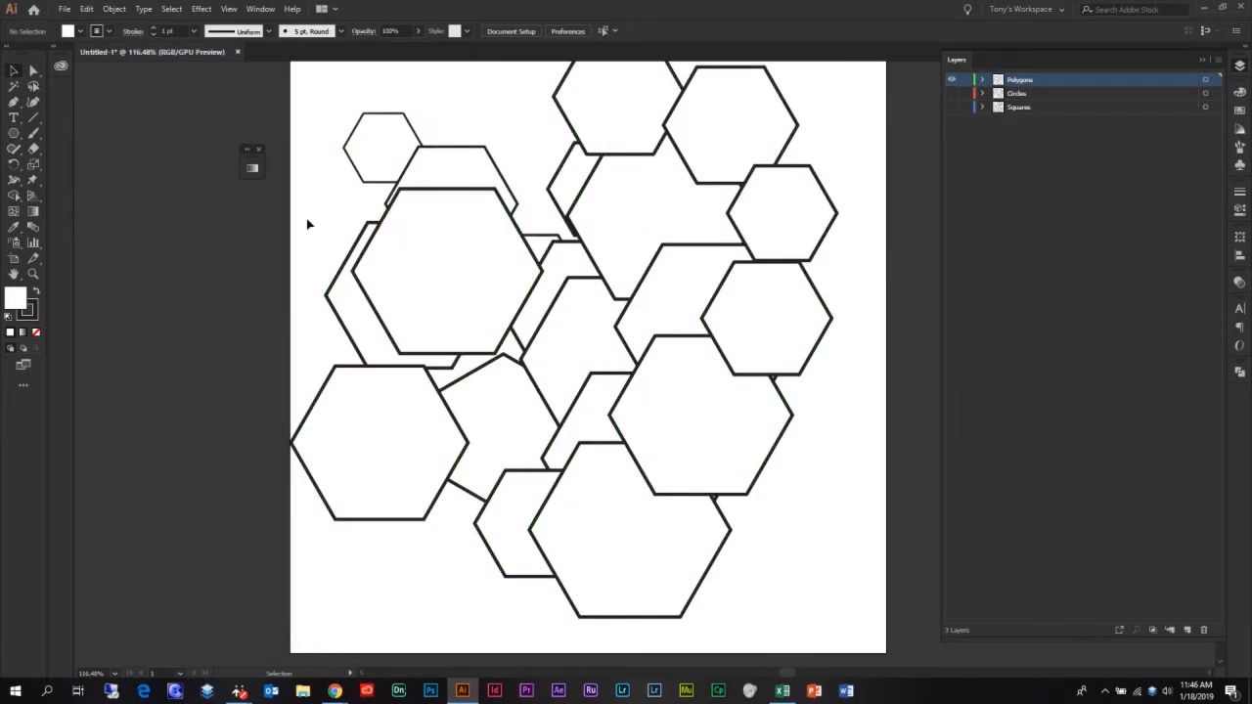
{"action": "left_click", "coordinate": [647, 186]}
{"action": "left_click_drag", "start_coordinate": [620, 131], "coordinate": [653, 180]}
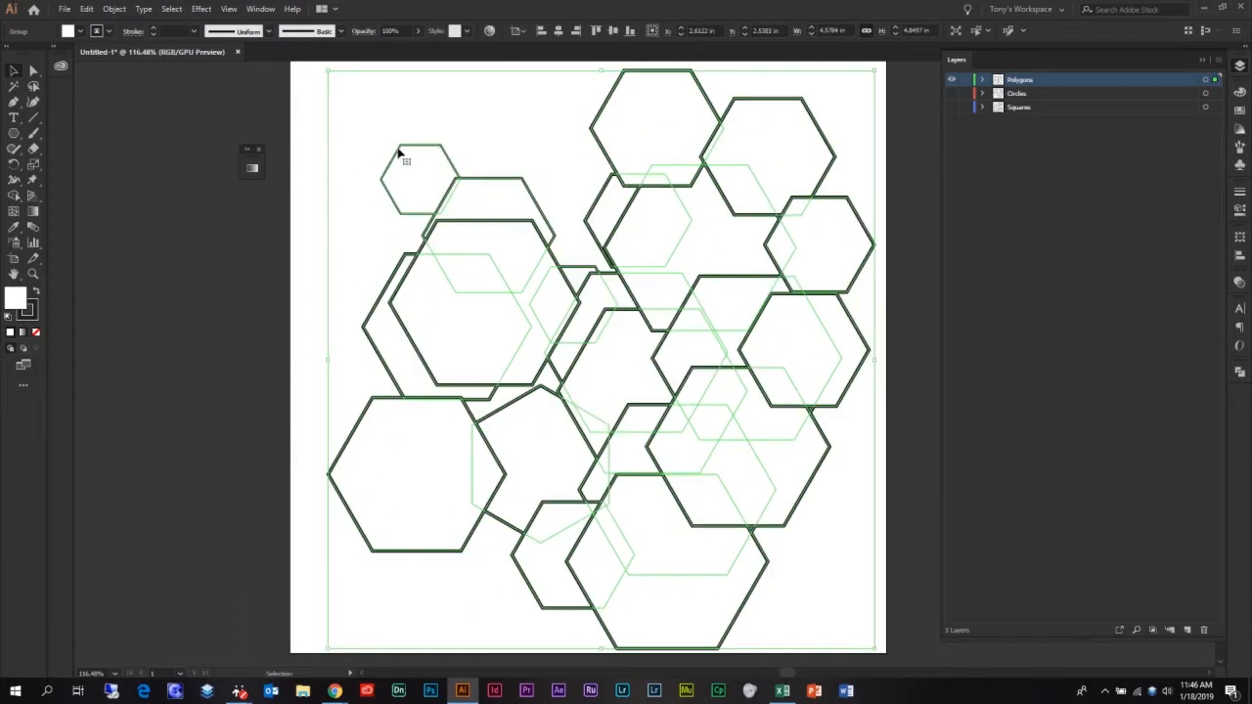
{"action": "left_click", "coordinate": [308, 156]}
{"action": "left_click", "coordinate": [414, 176]}
{"action": "left_click_drag", "start_coordinate": [609, 152], "coordinate": [623, 129]}
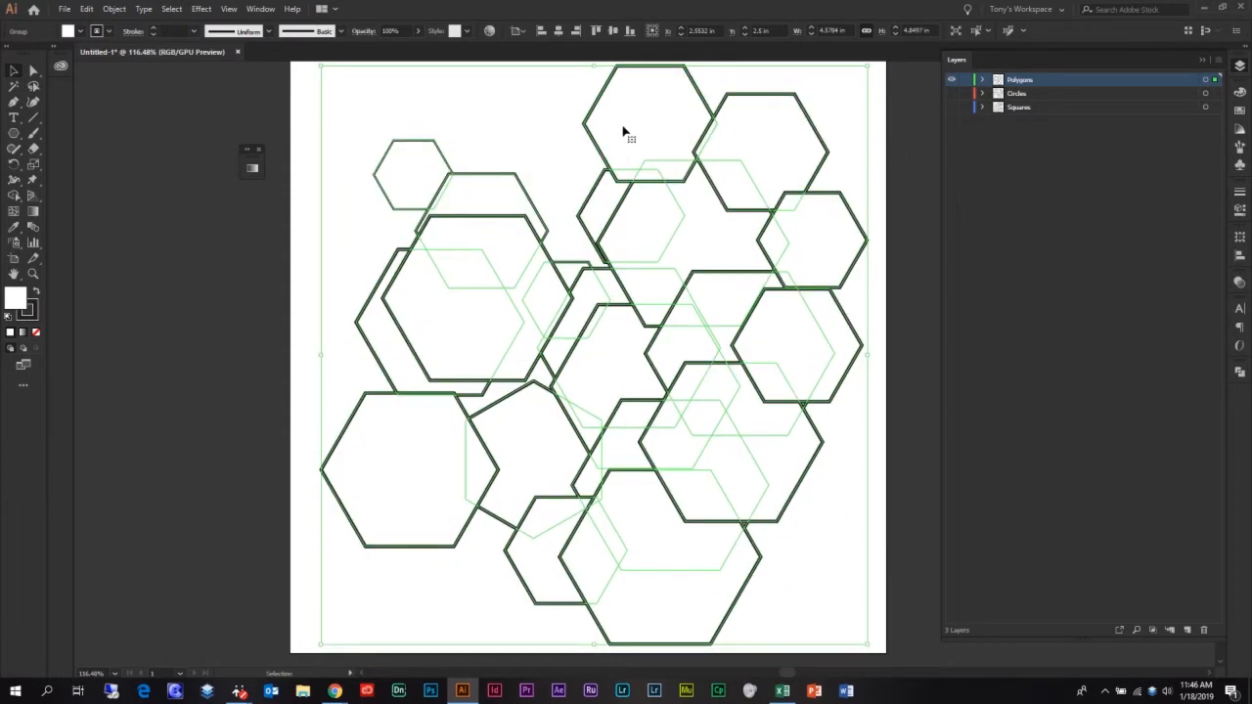
With Direct Selection, move the top hexagon inside the group on its own
{"action": "left_click", "coordinate": [375, 95]}
{"action": "left_click", "coordinate": [35, 72]}
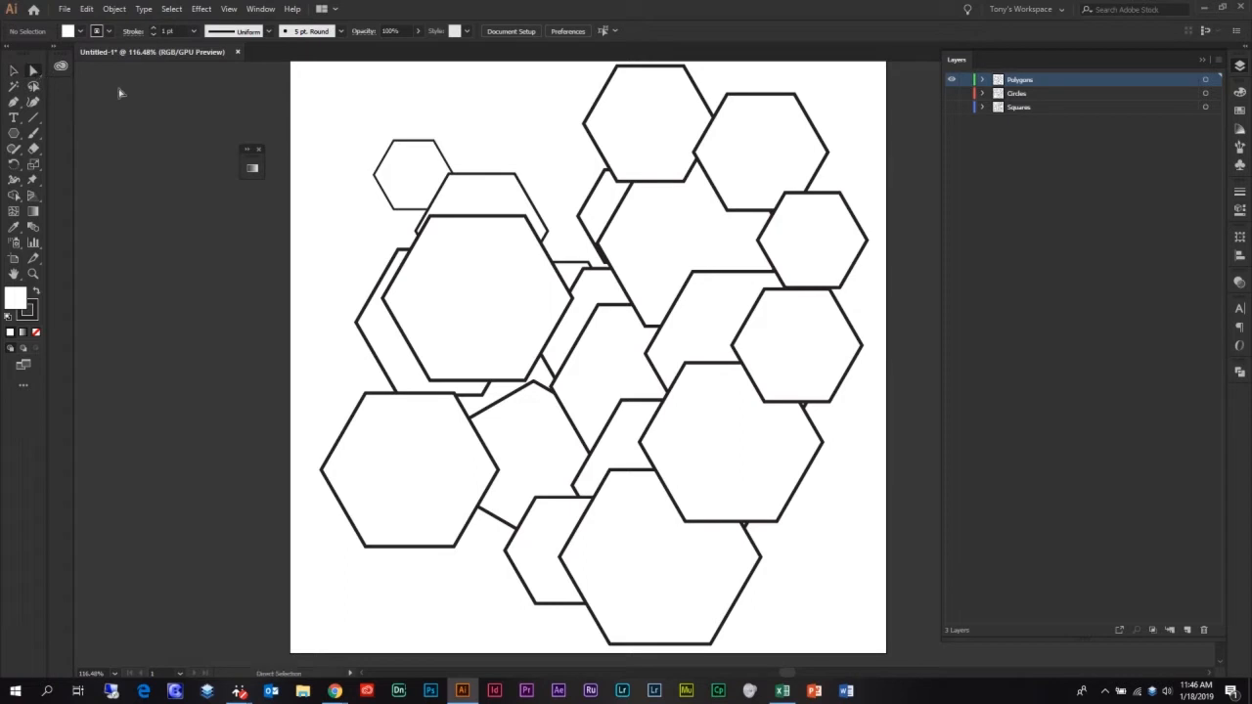
{"action": "left_click", "coordinate": [644, 121]}
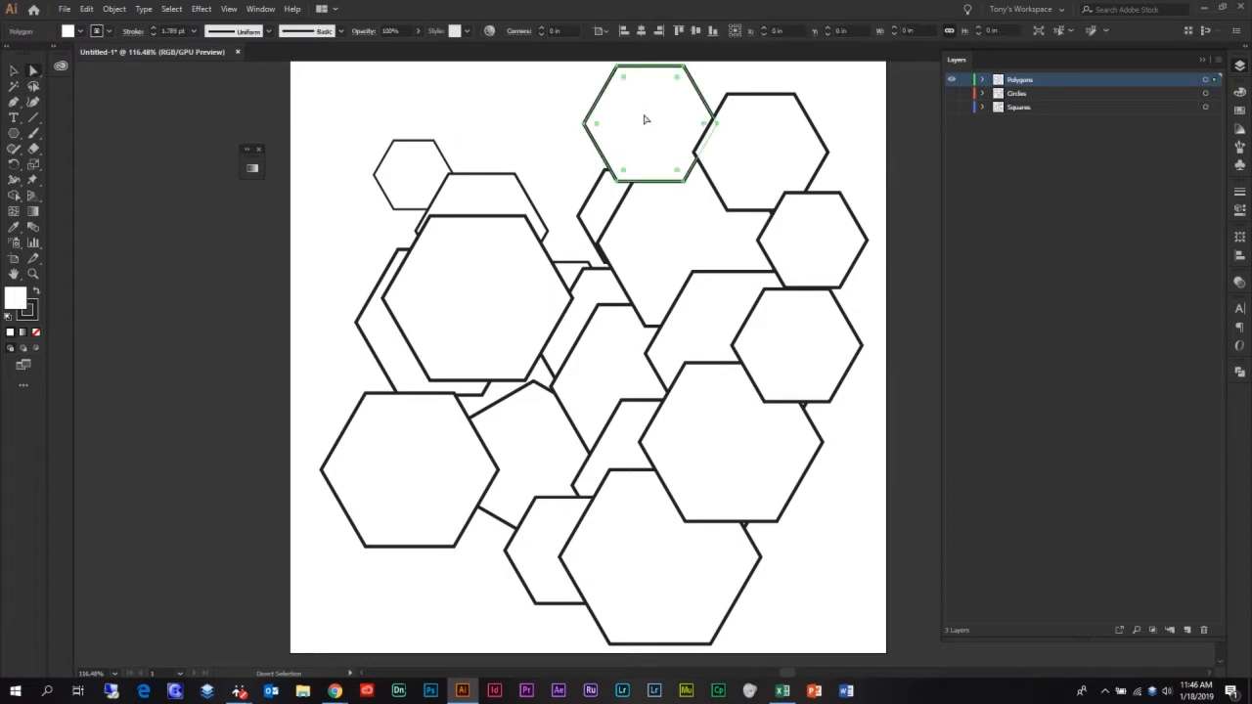
{"action": "left_click_drag", "start_coordinate": [643, 120], "coordinate": [671, 146]}
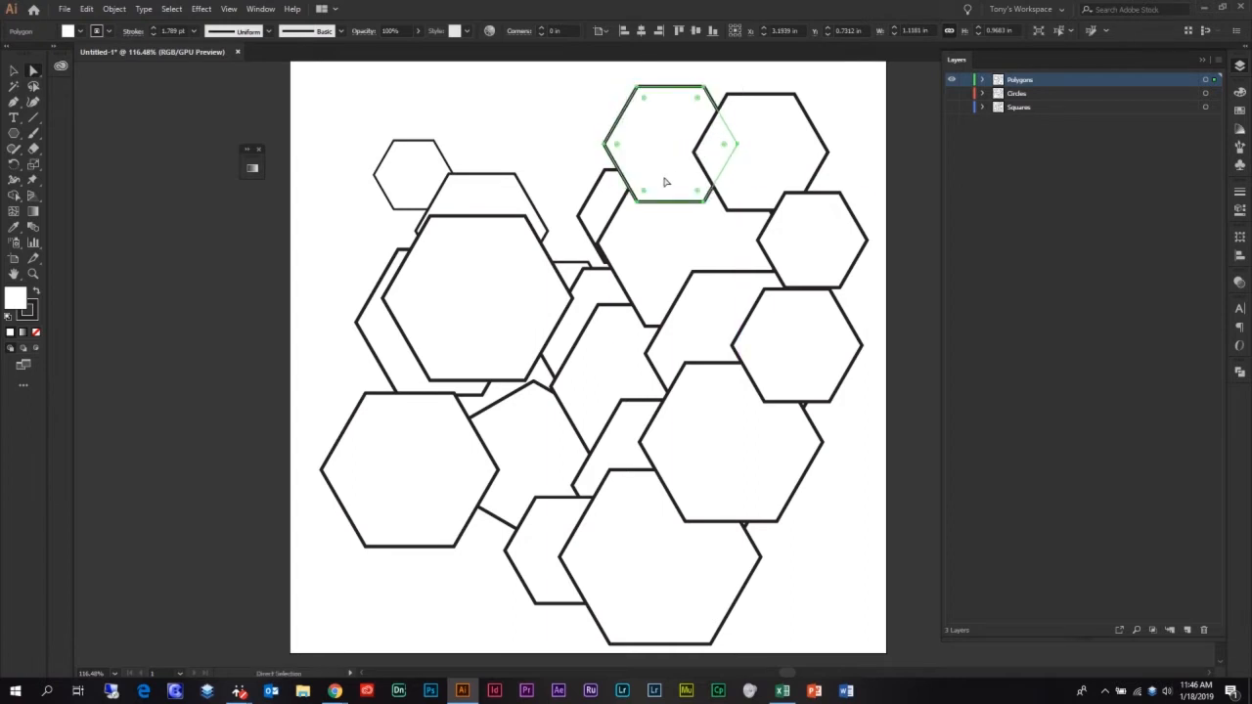
Select the entire hexagon group again with the Selection tool
{"action": "left_click", "coordinate": [14, 74]}
{"action": "left_click", "coordinate": [115, 9]}
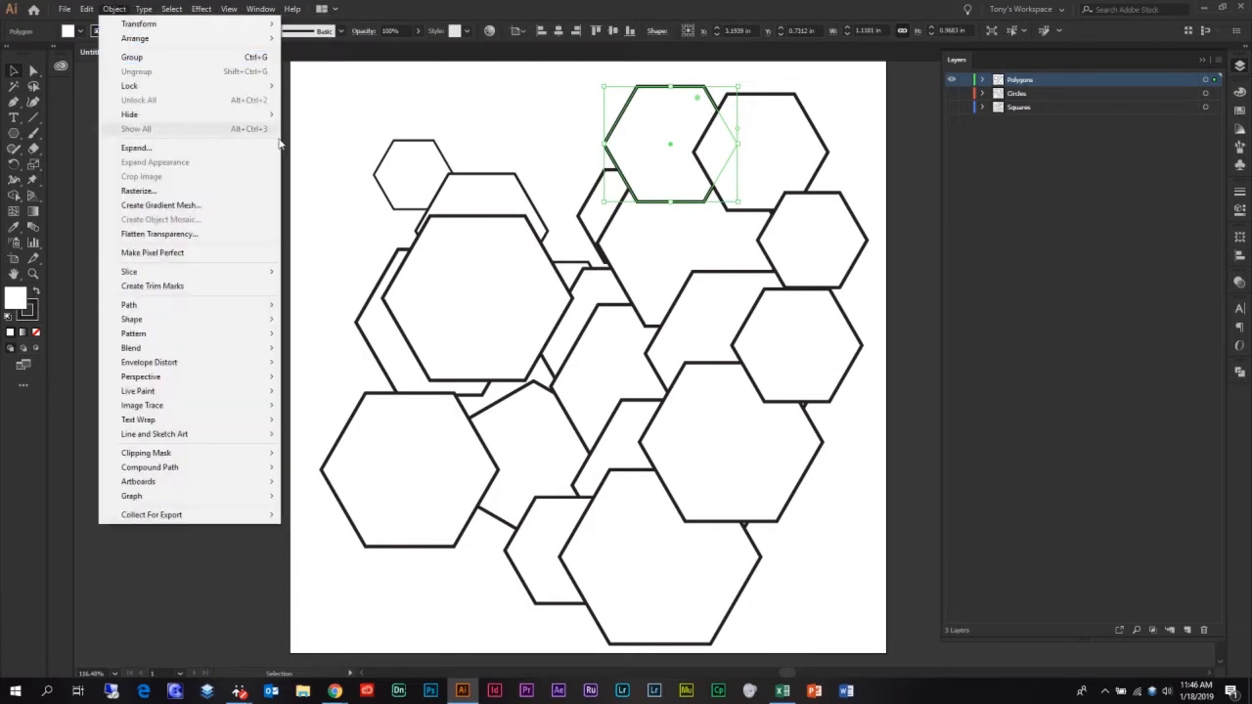
{"action": "left_click", "coordinate": [385, 139]}
{"action": "key", "text": "ctrl+a"}
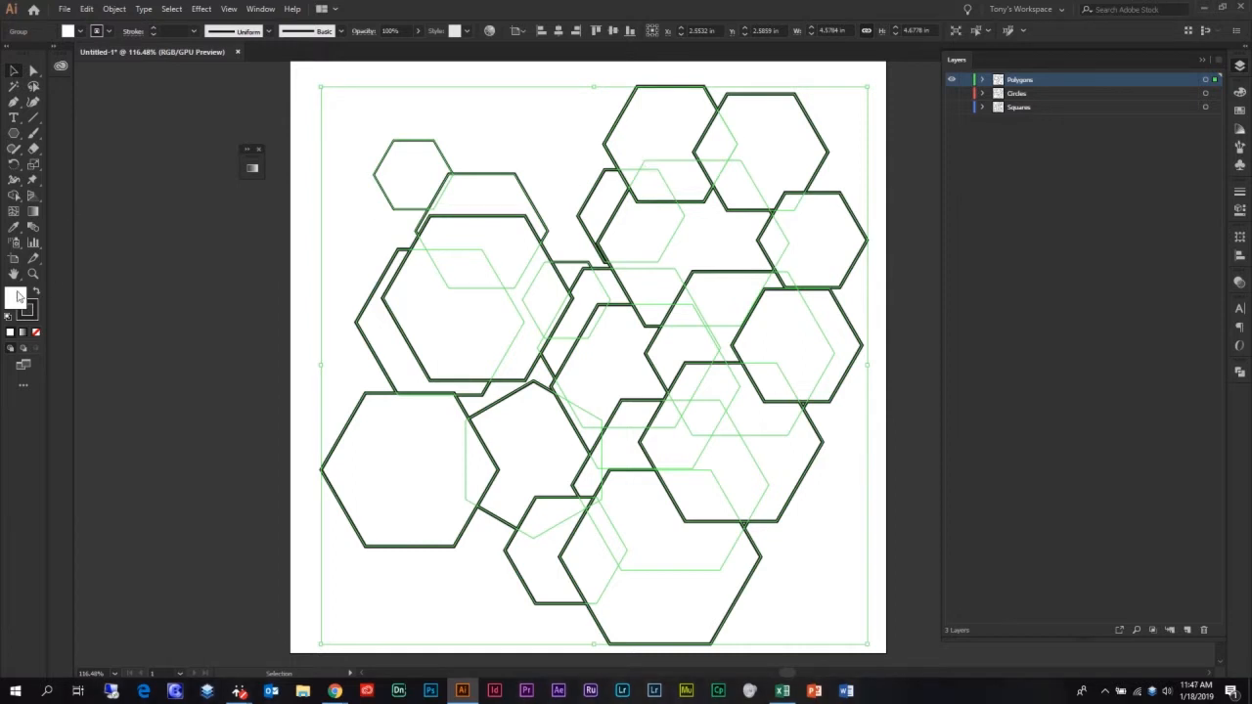
{"action": "left_click", "coordinate": [166, 231]}
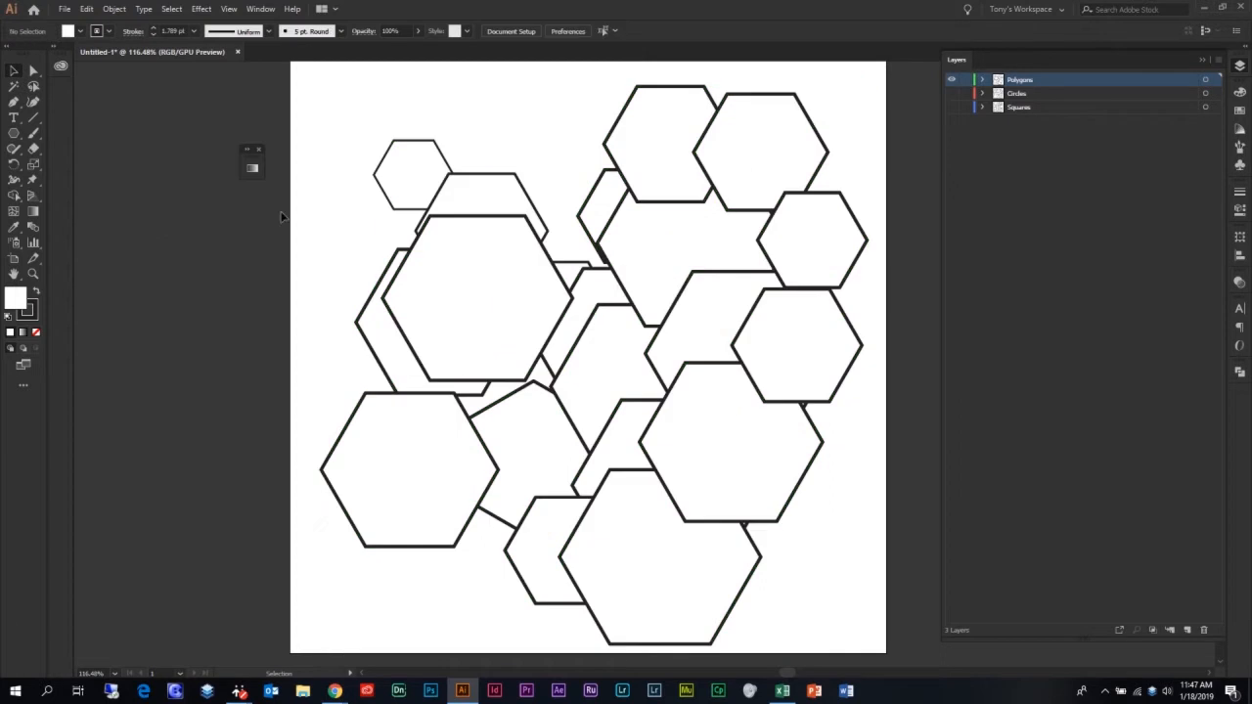
{"action": "left_click", "coordinate": [398, 170]}
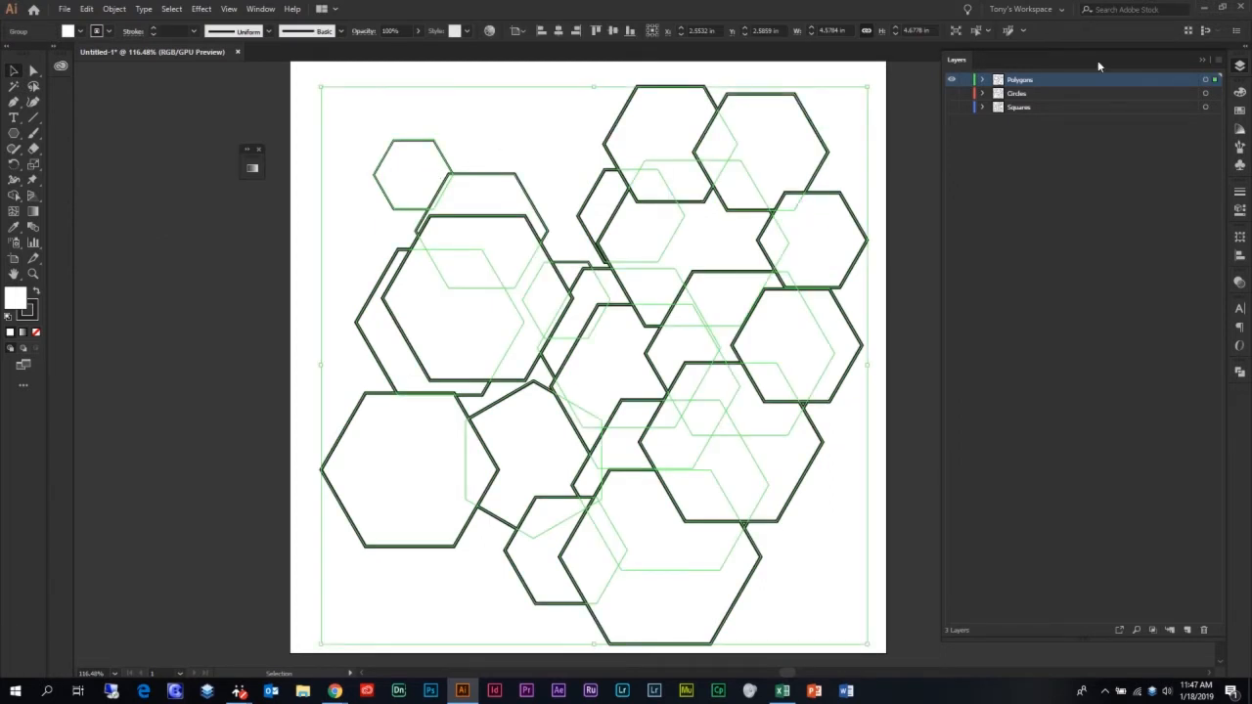
Expand the Polygons and Circles layers and the hexagon group to list the individual polygons
{"action": "left_click", "coordinate": [983, 79]}
{"action": "left_click", "coordinate": [983, 108]}
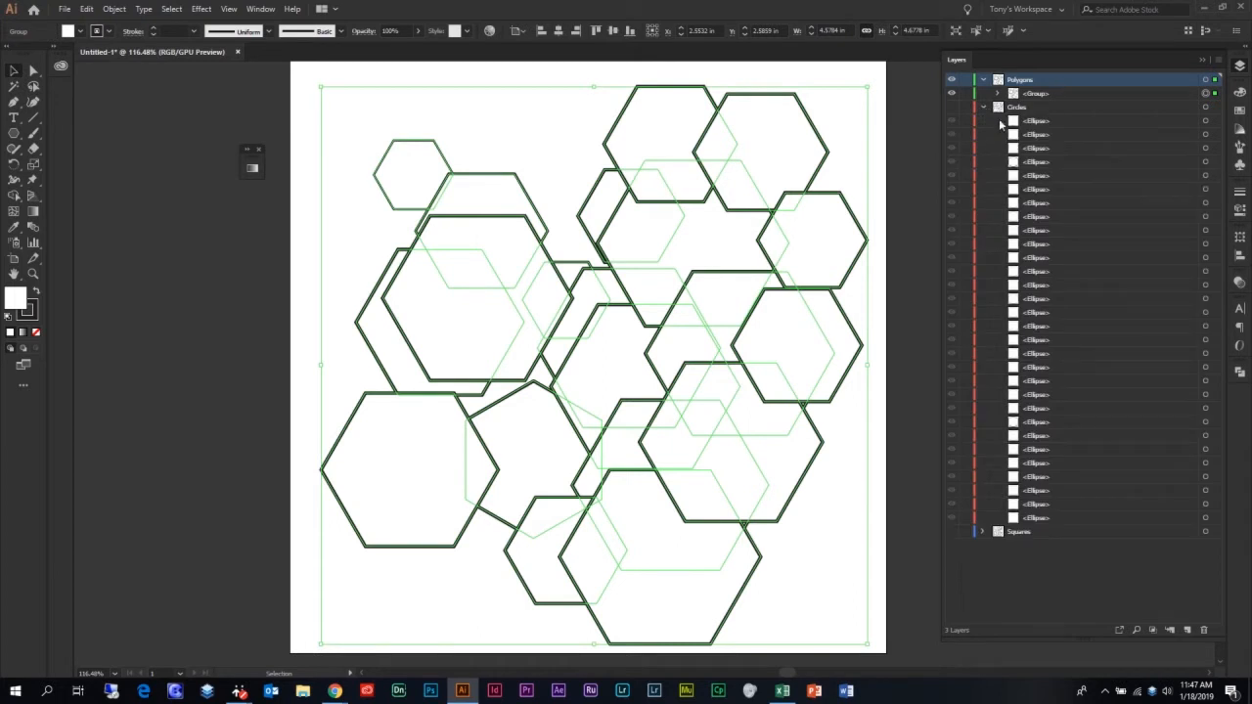
{"action": "left_click", "coordinate": [1048, 95]}
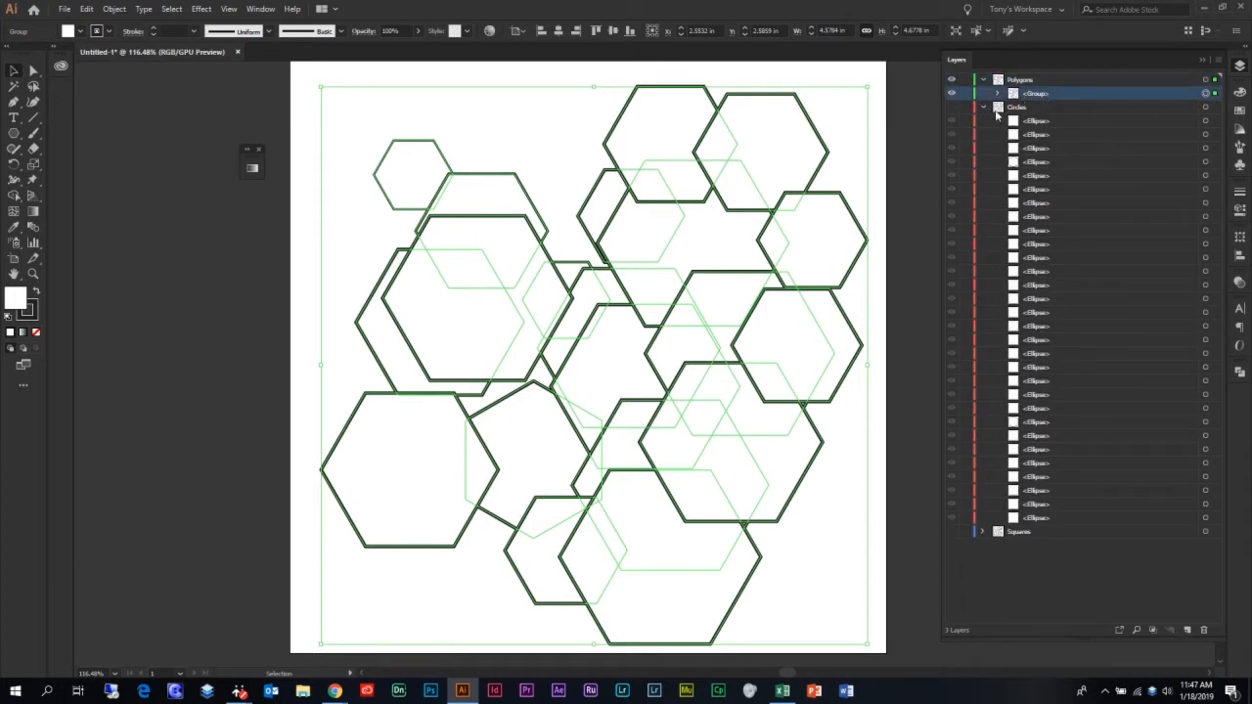
{"action": "left_click", "coordinate": [999, 93]}
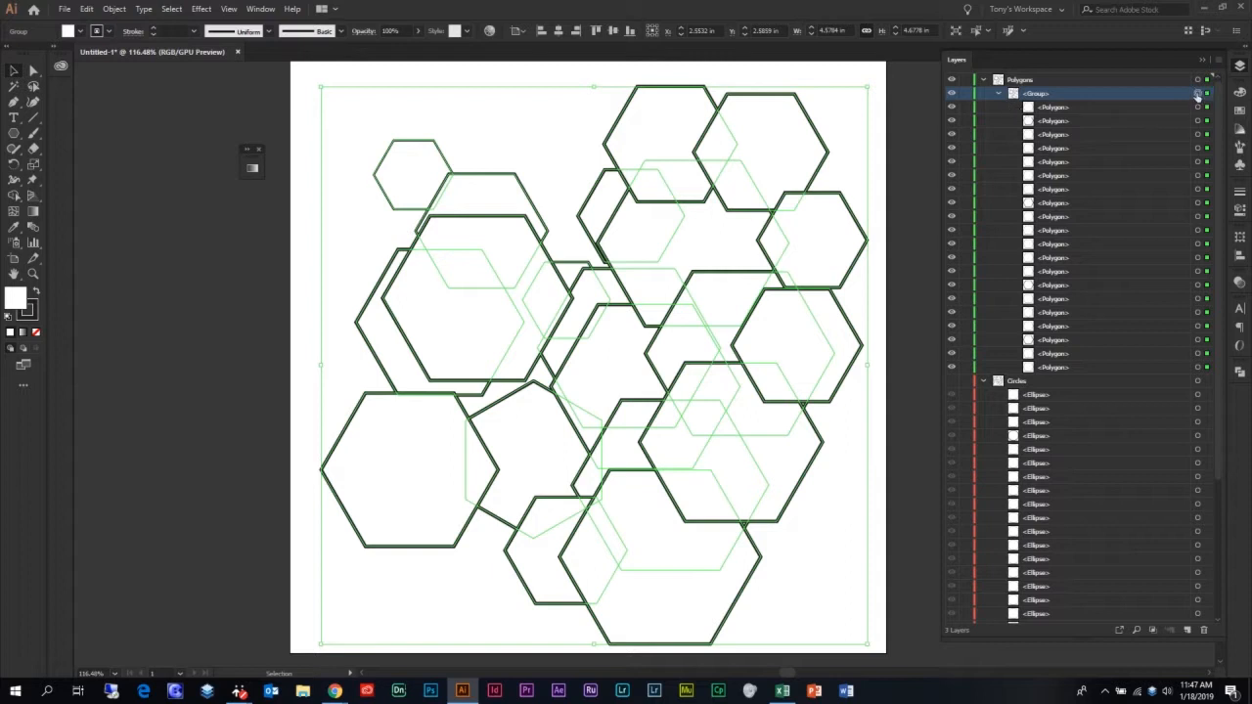
{"action": "left_click", "coordinate": [1072, 161]}
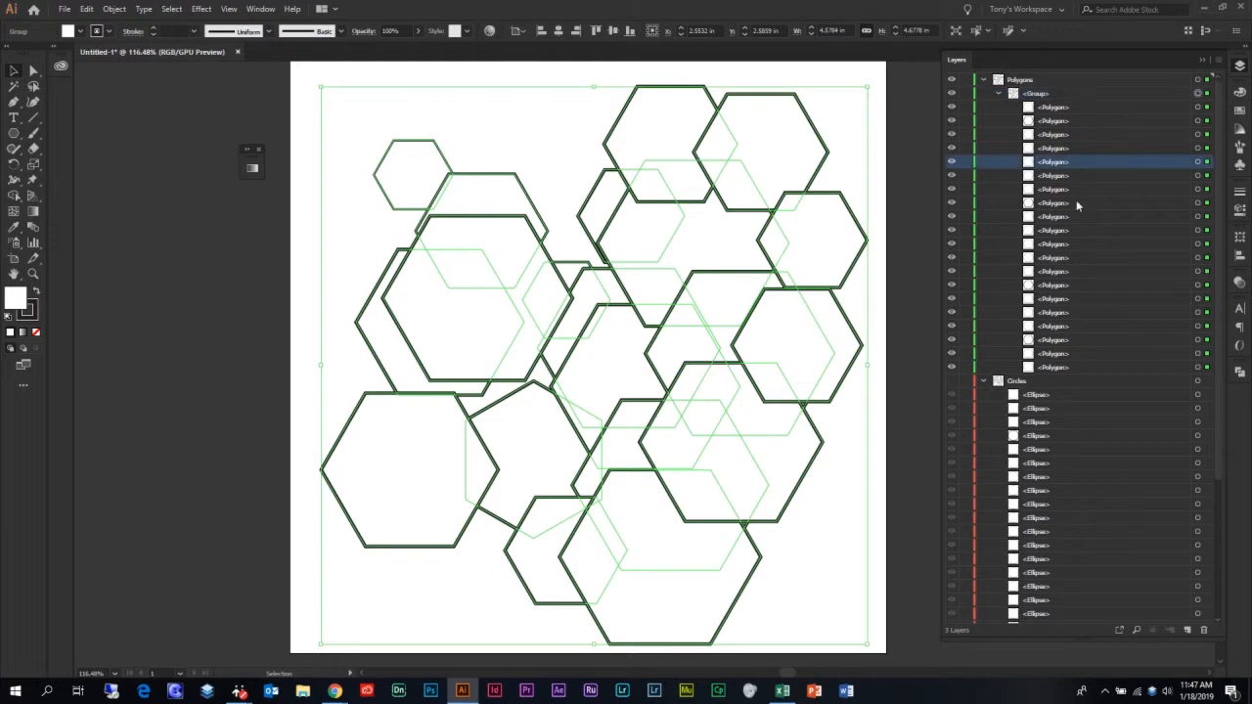
Make the Circles layer visible and select the lower-left circle
{"action": "left_click", "coordinate": [954, 380]}
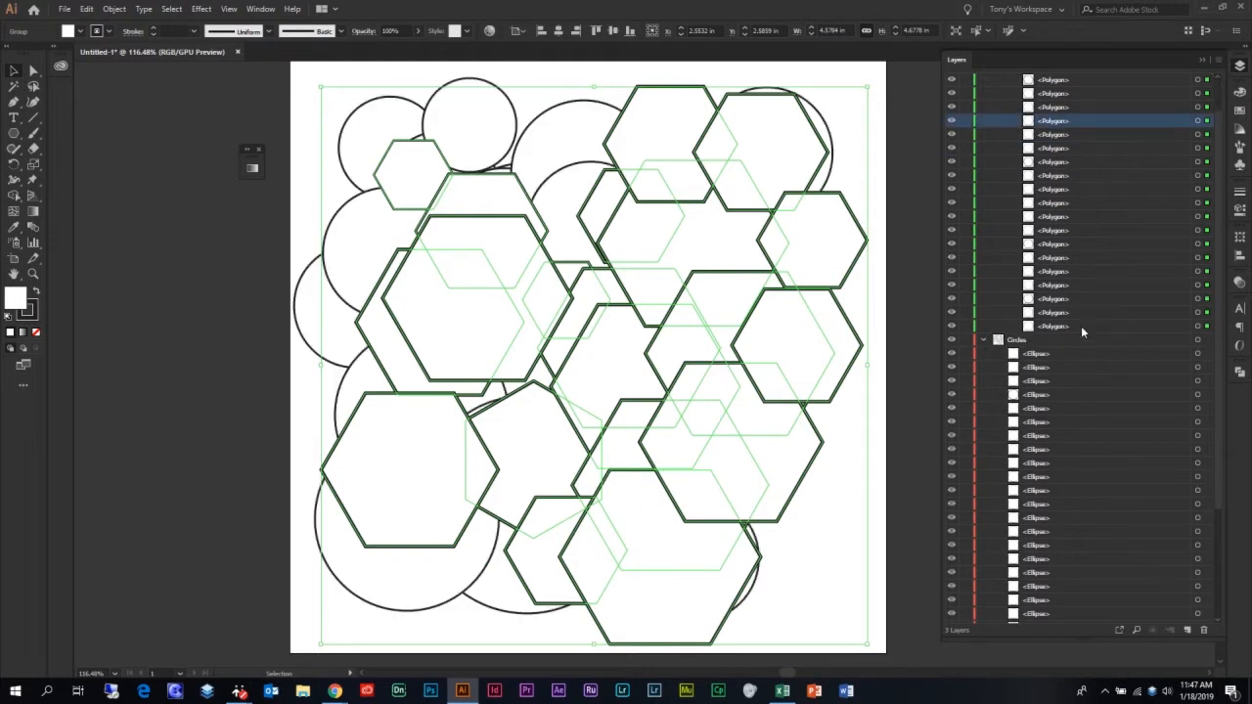
{"action": "scroll", "coordinate": [1085, 283], "scroll_direction": "down", "scroll_amount": 3}
{"action": "left_click", "coordinate": [1044, 284]}
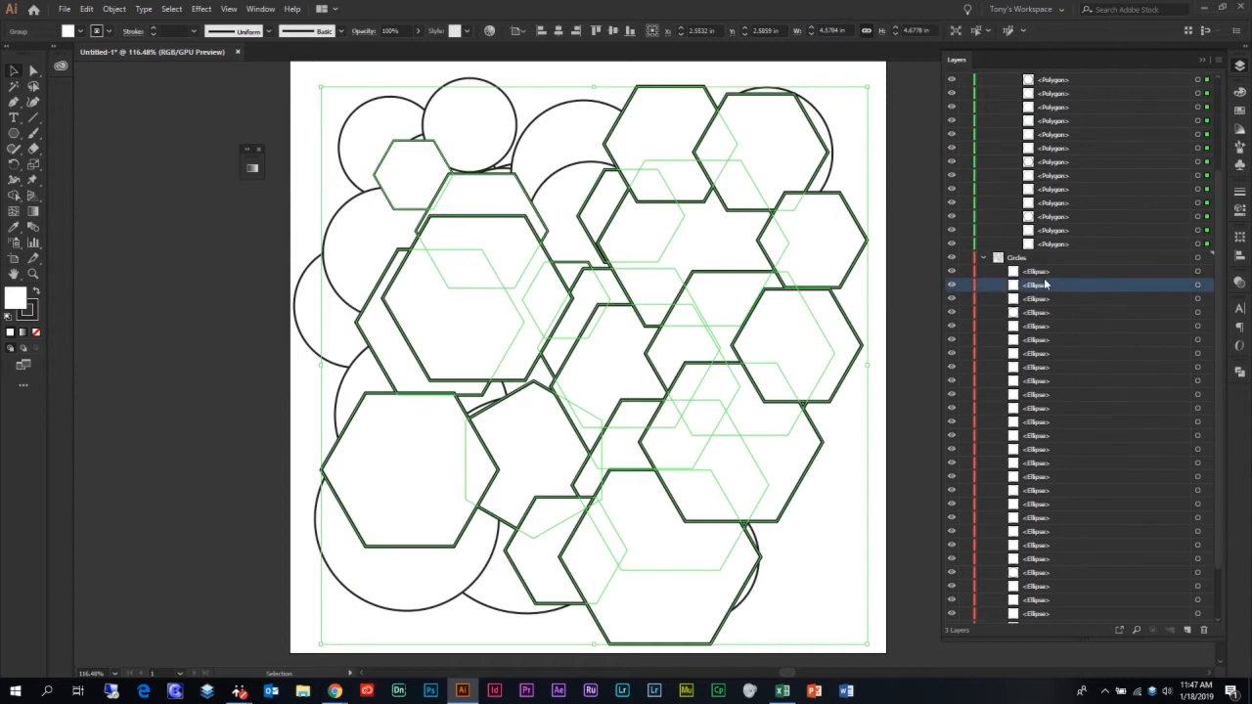
{"action": "left_click", "coordinate": [427, 581]}
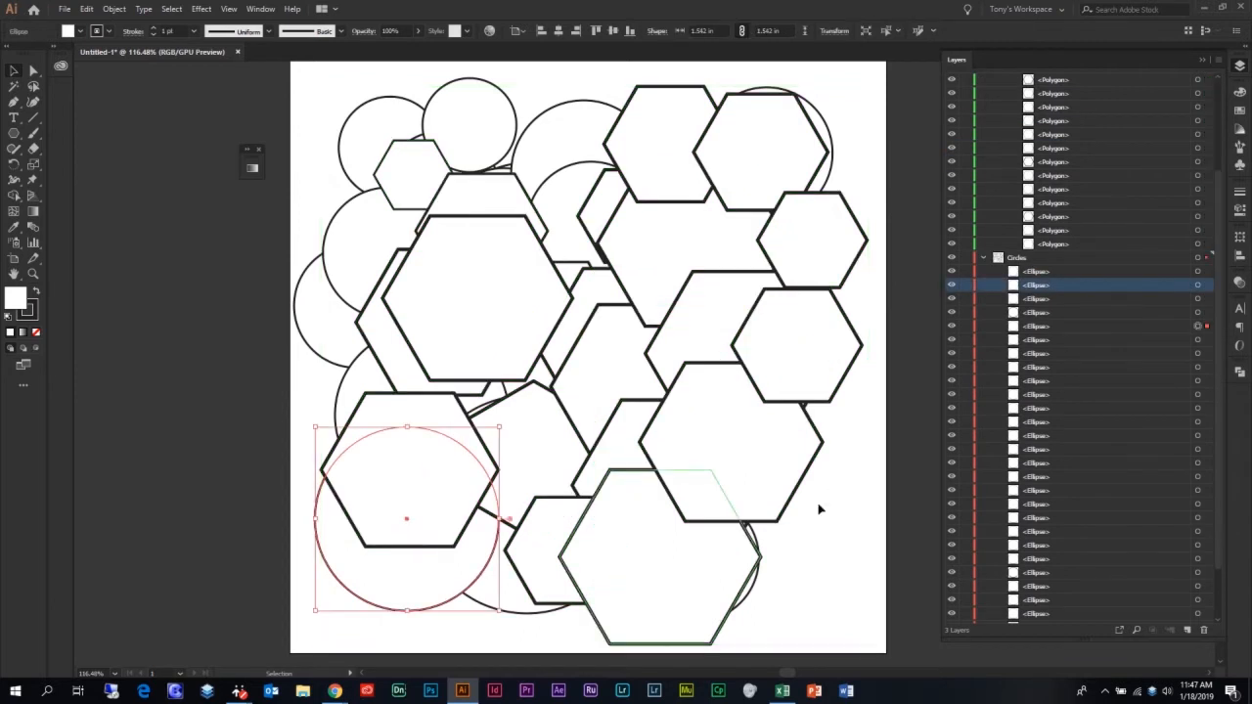
Try moving the lower-left circle into the hexagon group on the Polygons layer and sending it to back
{"action": "left_click", "coordinate": [1042, 327]}
{"action": "left_click_drag", "start_coordinate": [1045, 331], "coordinate": [1029, 252]}
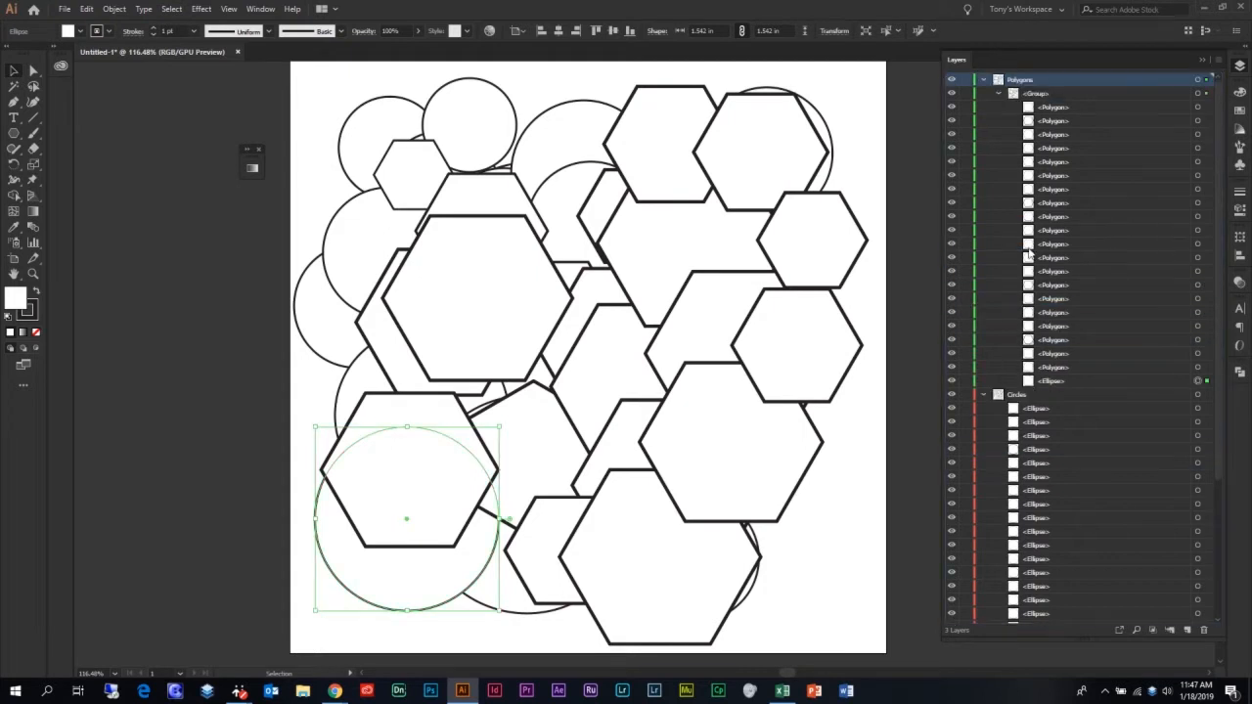
{"action": "left_click", "coordinate": [1042, 382]}
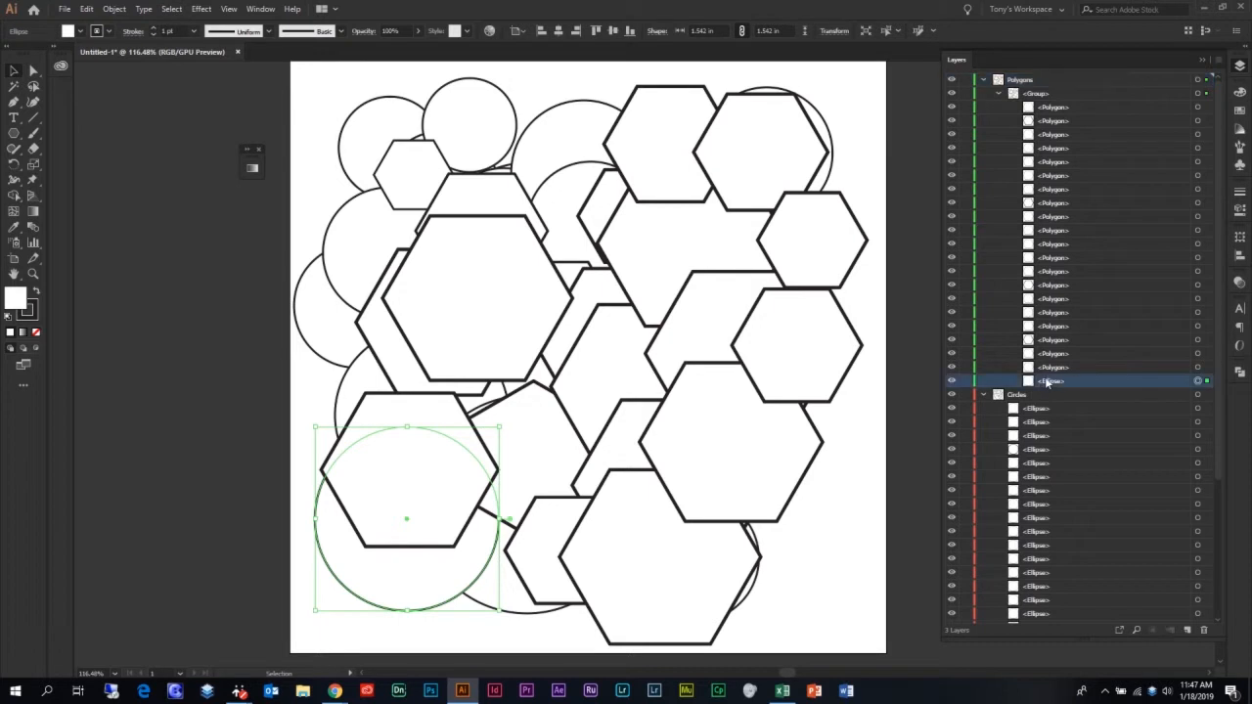
{"action": "mouse_move", "coordinate": [1027, 90]}
{"action": "left_mouse_down"}
{"action": "mouse_move", "coordinate": [1030, 111]}
{"action": "mouse_move", "coordinate": [1030, 96]}
{"action": "left_mouse_up"}
{"action": "left_click_drag", "start_coordinate": [1042, 196], "coordinate": [1055, 354]}
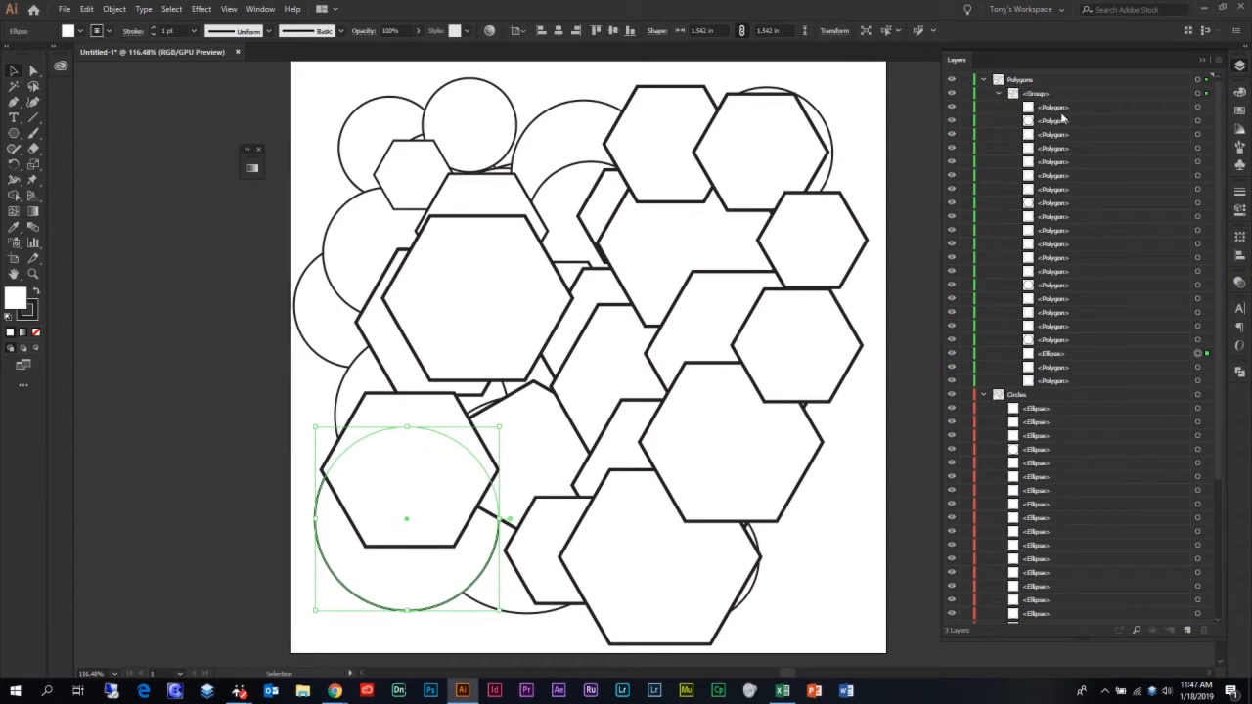
{"action": "key", "text": "ctrl+shift+bracketleft"}
{"action": "key", "text": "ctrl+z"}
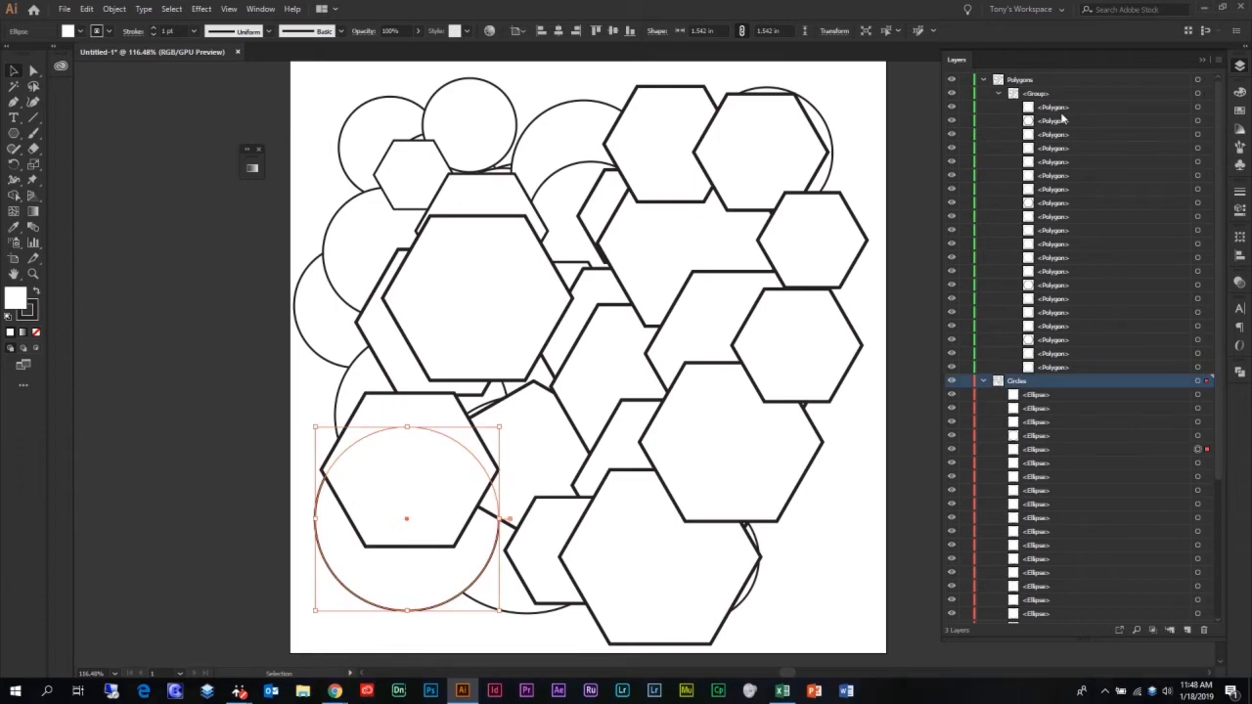
Collapse the layer listings and swap the Layers panel for the Character panel
{"action": "left_click", "coordinate": [997, 94]}
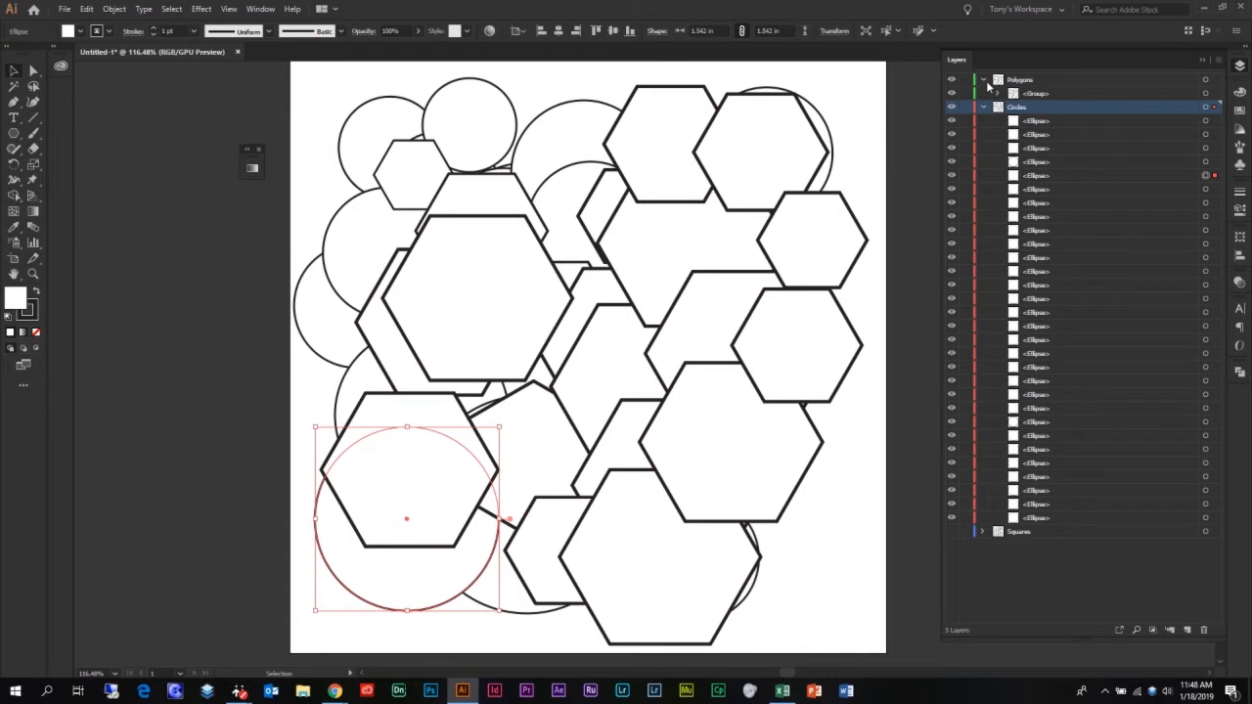
{"action": "left_click", "coordinate": [984, 81]}
{"action": "left_click", "coordinate": [984, 94]}
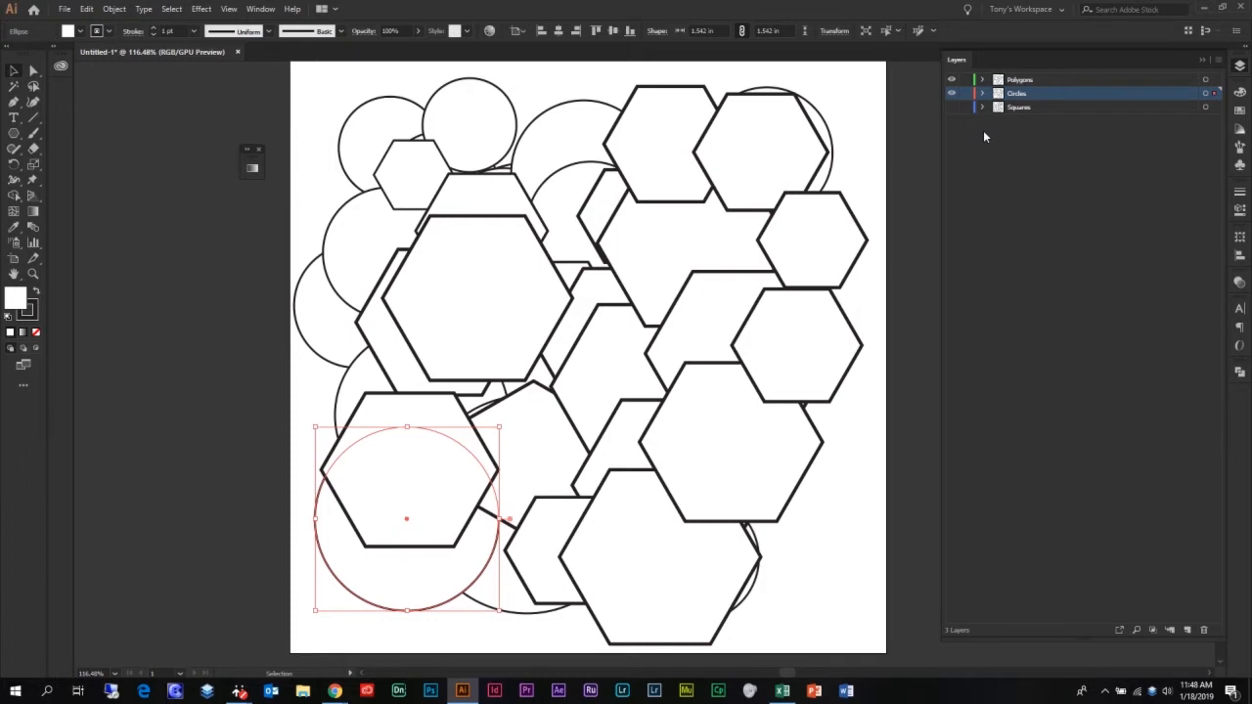
{"action": "key", "text": "F7"}
{"action": "key", "text": "ctrl+t"}
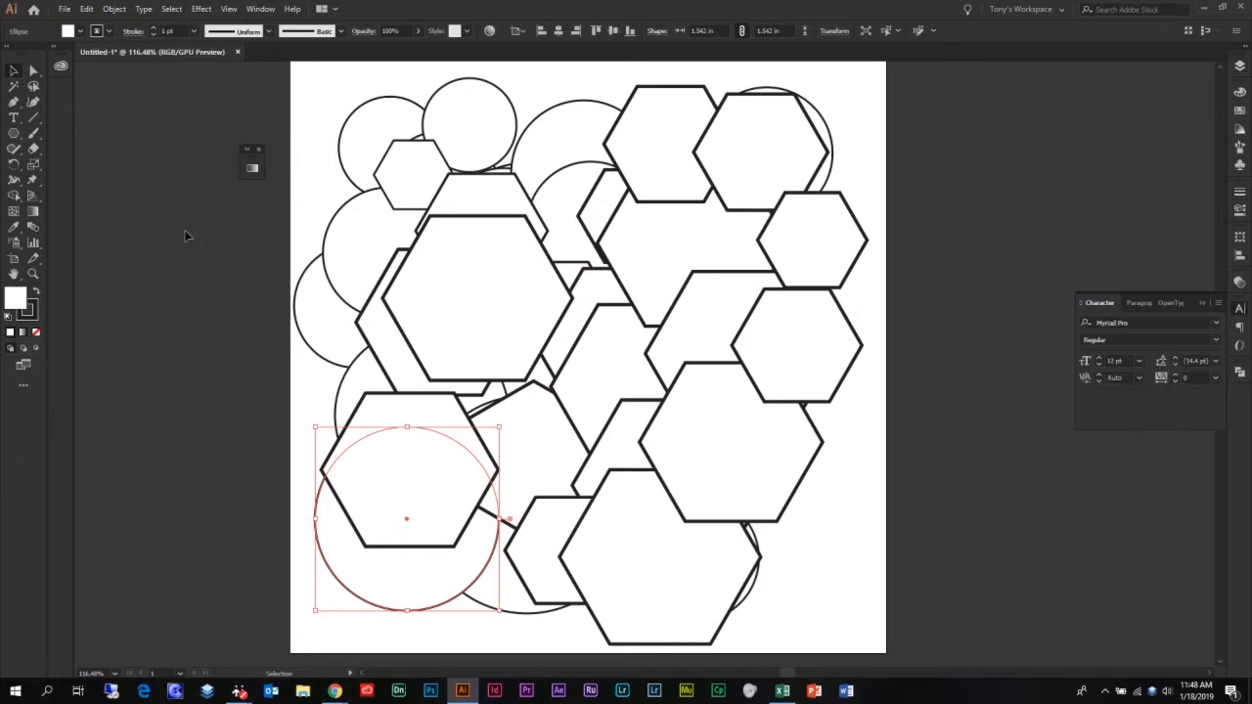
Try moving the selected hexagon group down and to the right, then undo the move and deselect
{"action": "key", "text": "ctrl+shift+a"}
{"action": "left_click", "coordinate": [518, 211]}
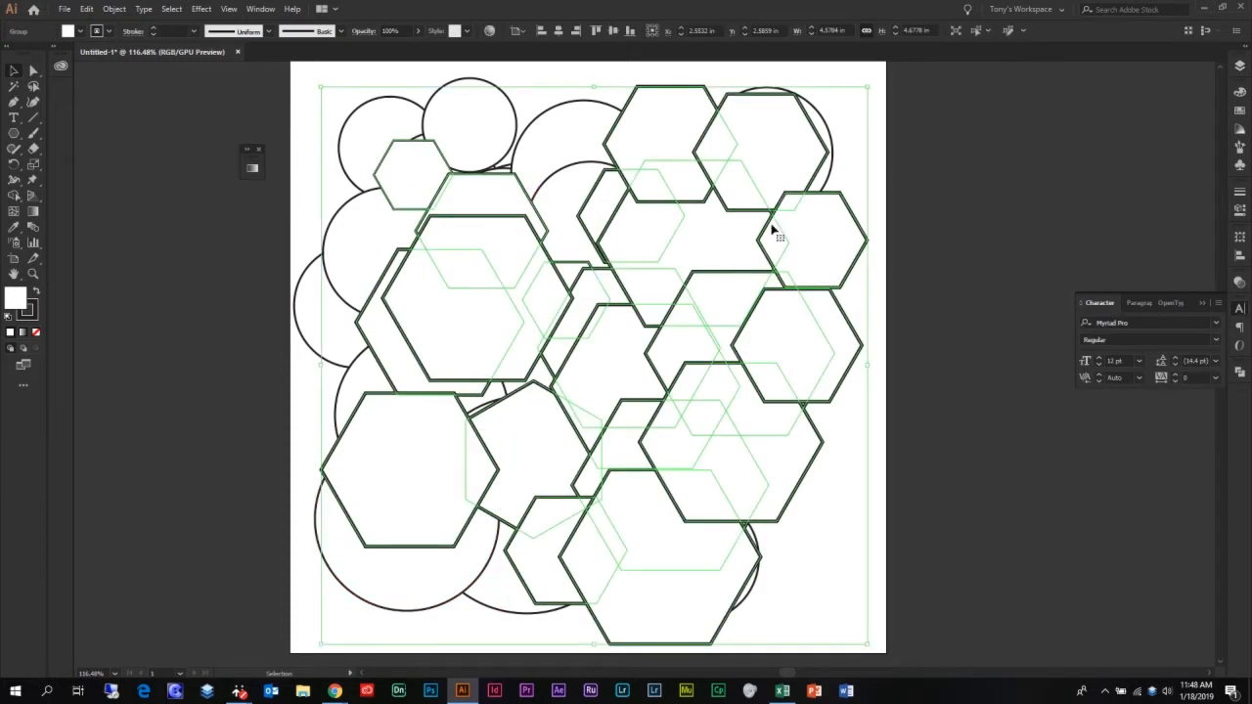
{"action": "key", "text": "ctrl+t"}
{"action": "left_click_drag", "start_coordinate": [314, 90], "coordinate": [446, 215]}
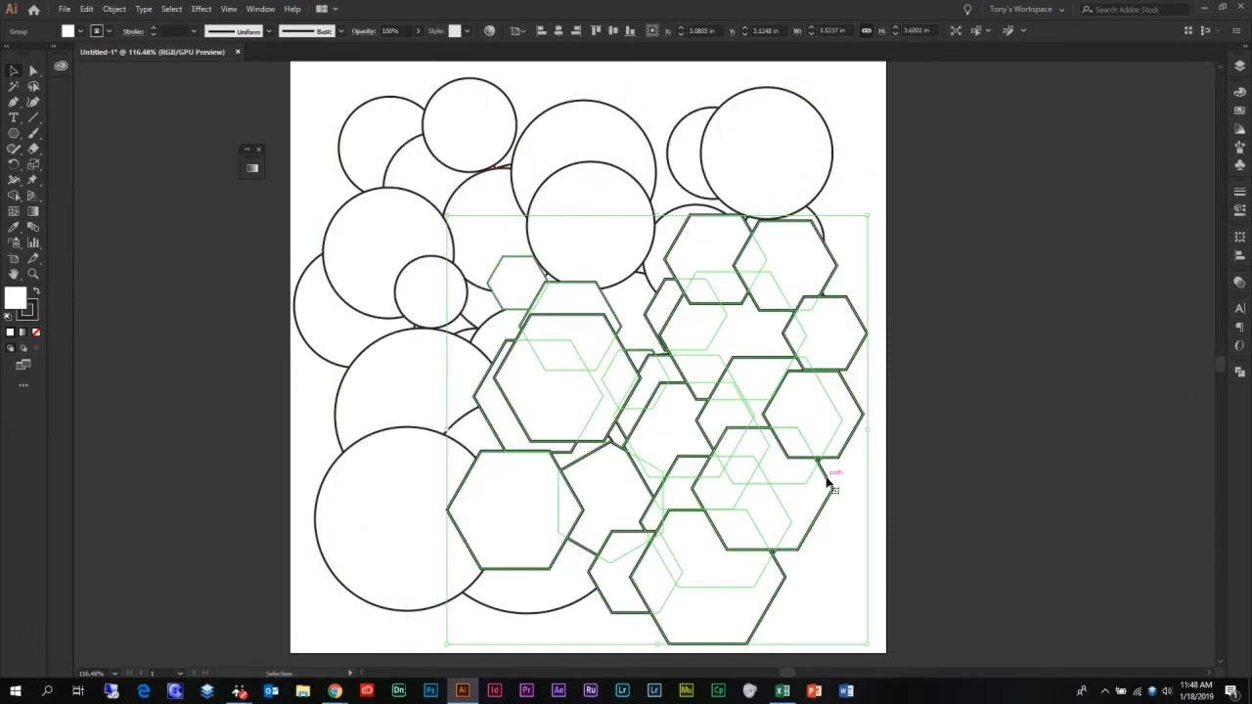
{"action": "key", "text": "ctrl+z"}
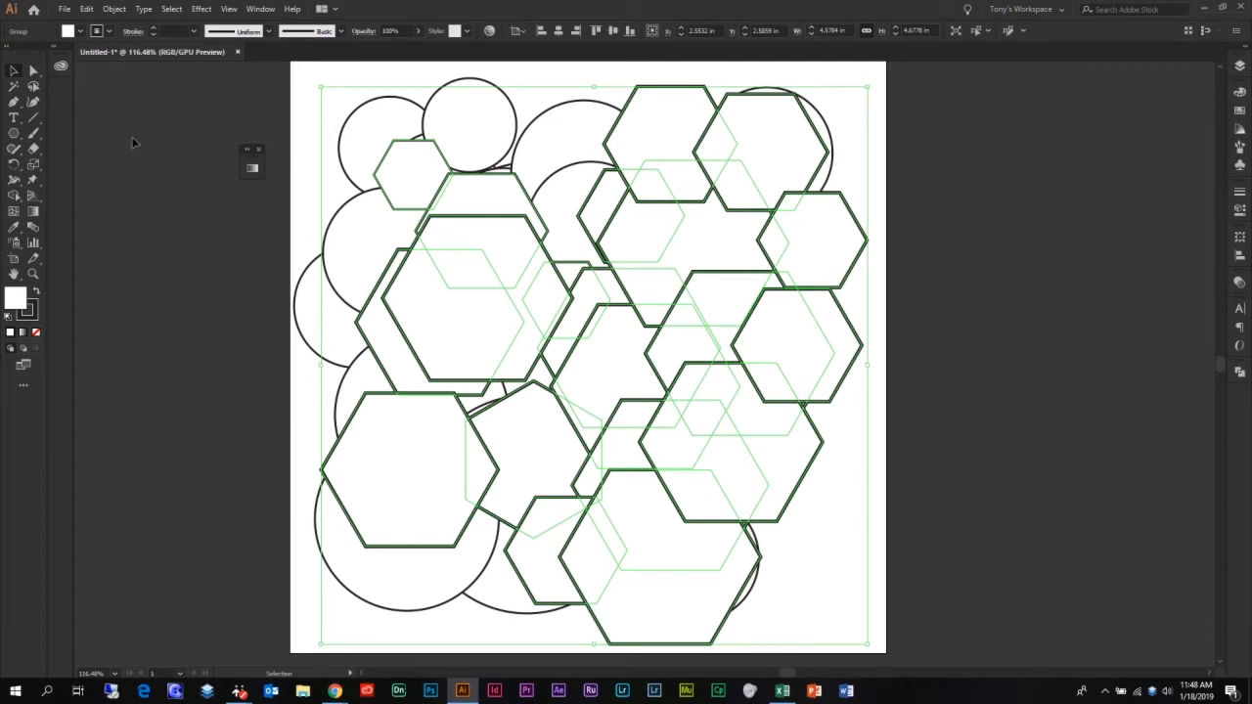
{"action": "left_click", "coordinate": [146, 142]}
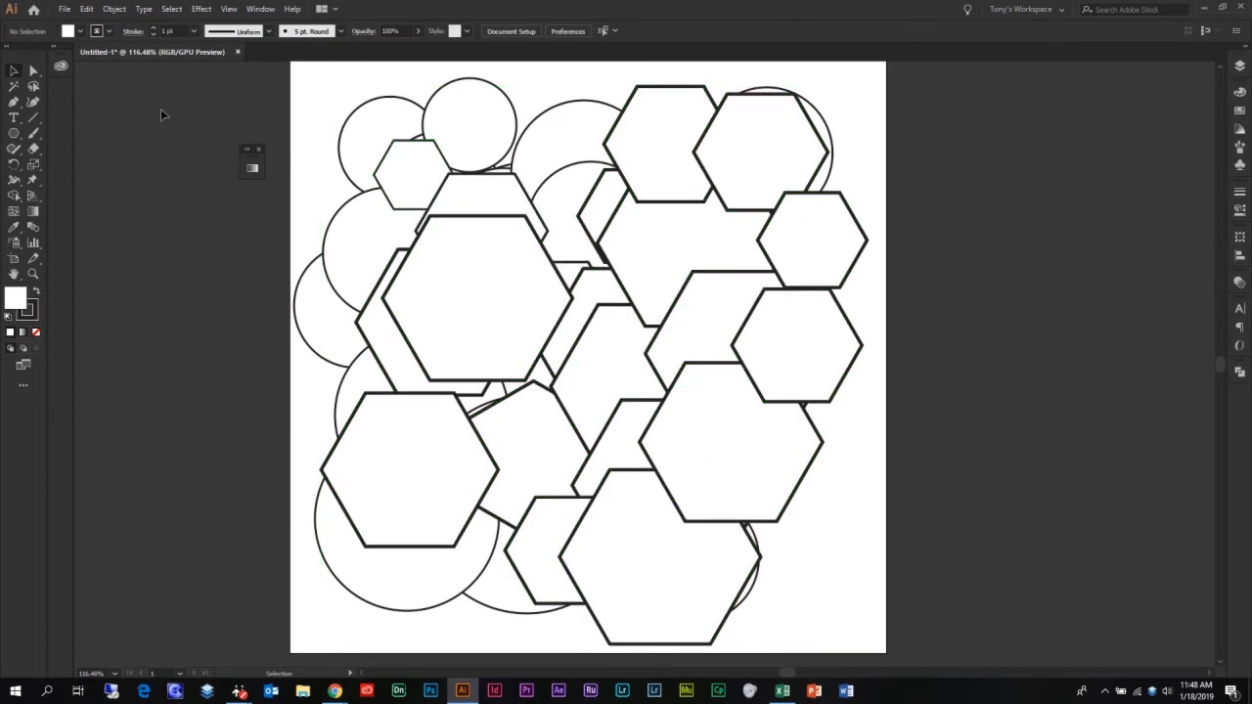
Try warping the hexagon group with the Puppet Warp tool by dragging its top pin
{"action": "left_click", "coordinate": [32, 183]}
{"action": "key", "text": "v"}
{"action": "key", "text": "a"}
{"action": "key", "text": "v"}
{"action": "left_click", "coordinate": [526, 273]}
{"action": "left_click", "coordinate": [193, 180]}
{"action": "left_click", "coordinate": [519, 309]}
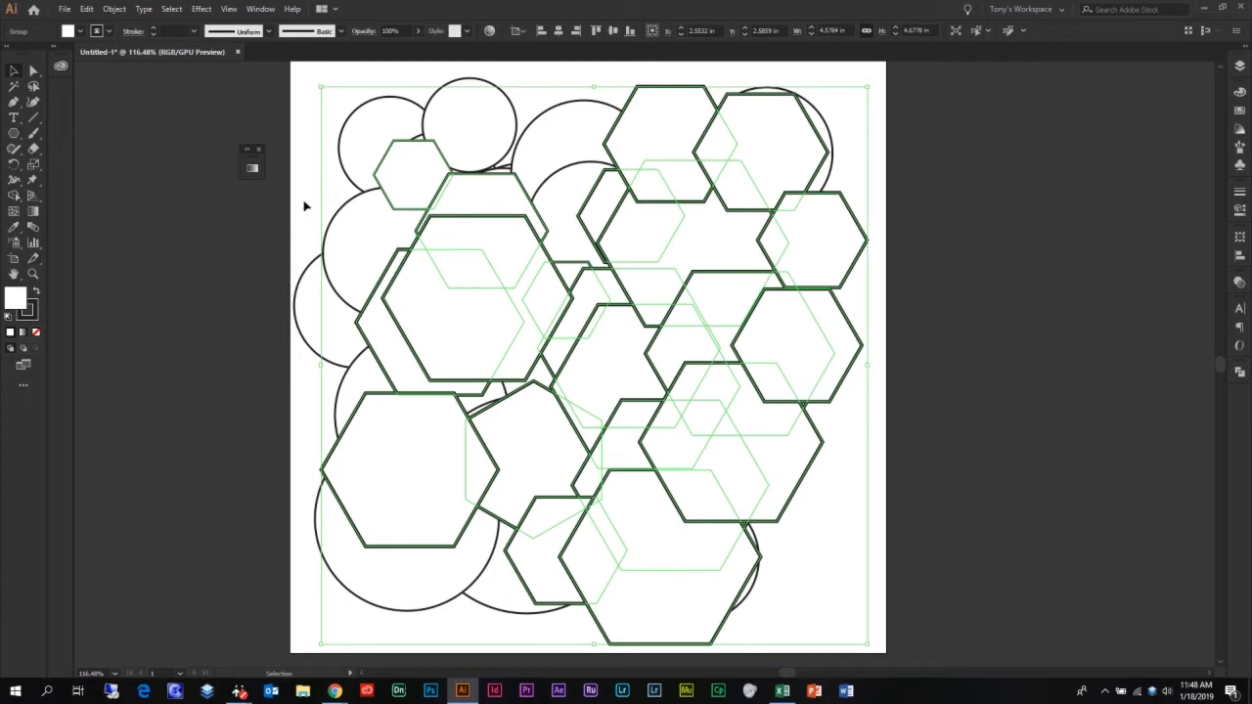
{"action": "left_click", "coordinate": [32, 181]}
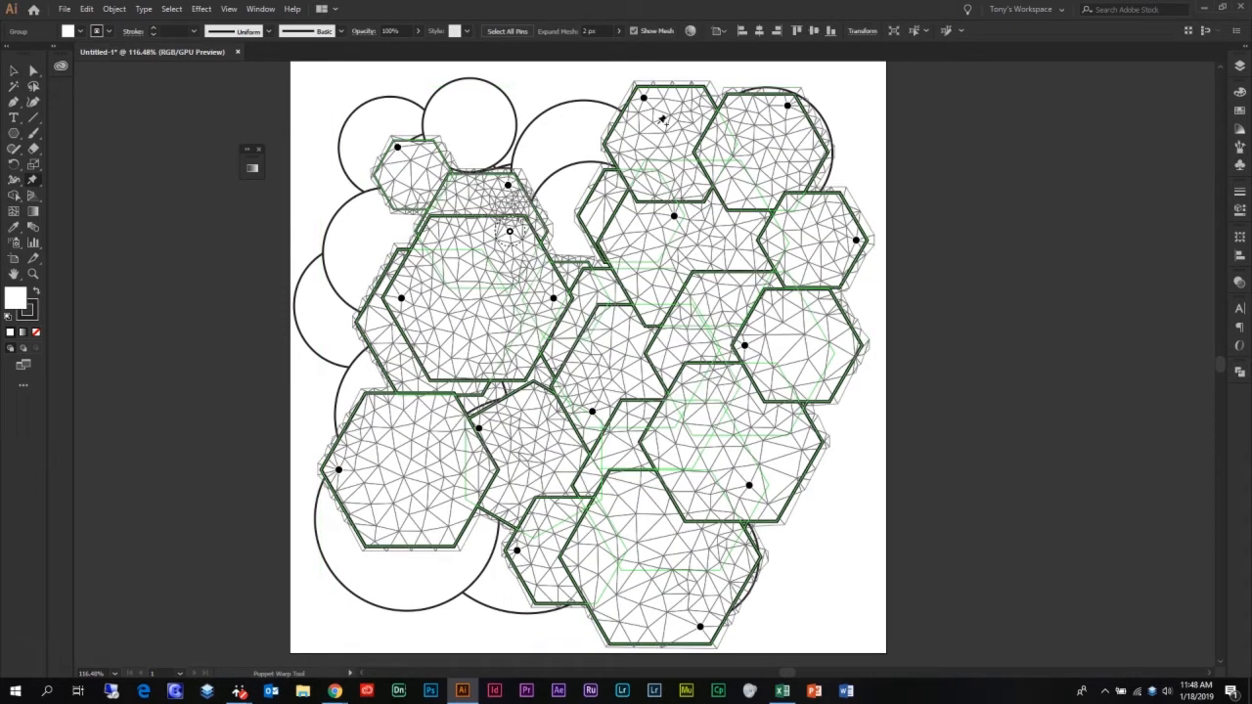
{"action": "left_click_drag", "start_coordinate": [644, 101], "coordinate": [685, 156]}
{"action": "key", "text": "v"}
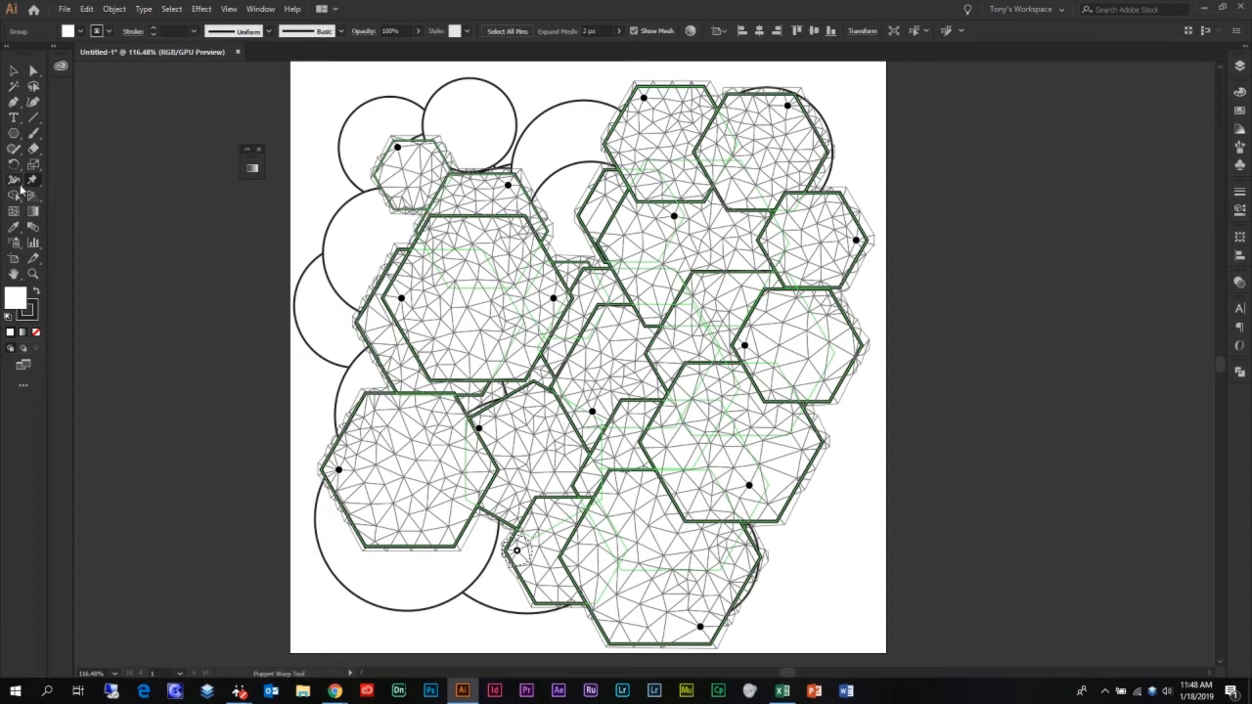
Open the Layers panel and switch to the Selection tool to deselect the artwork
{"action": "left_click", "coordinate": [1243, 68]}
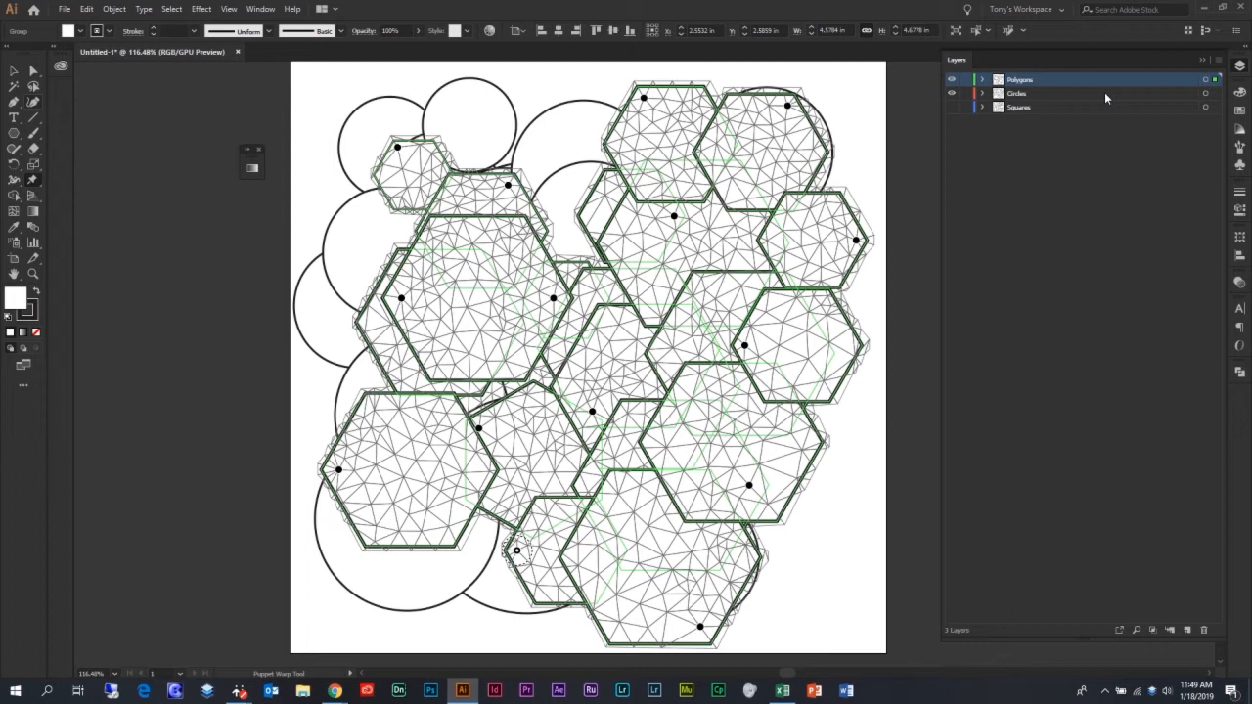
{"action": "left_click", "coordinate": [12, 73]}
{"action": "left_click", "coordinate": [166, 210]}
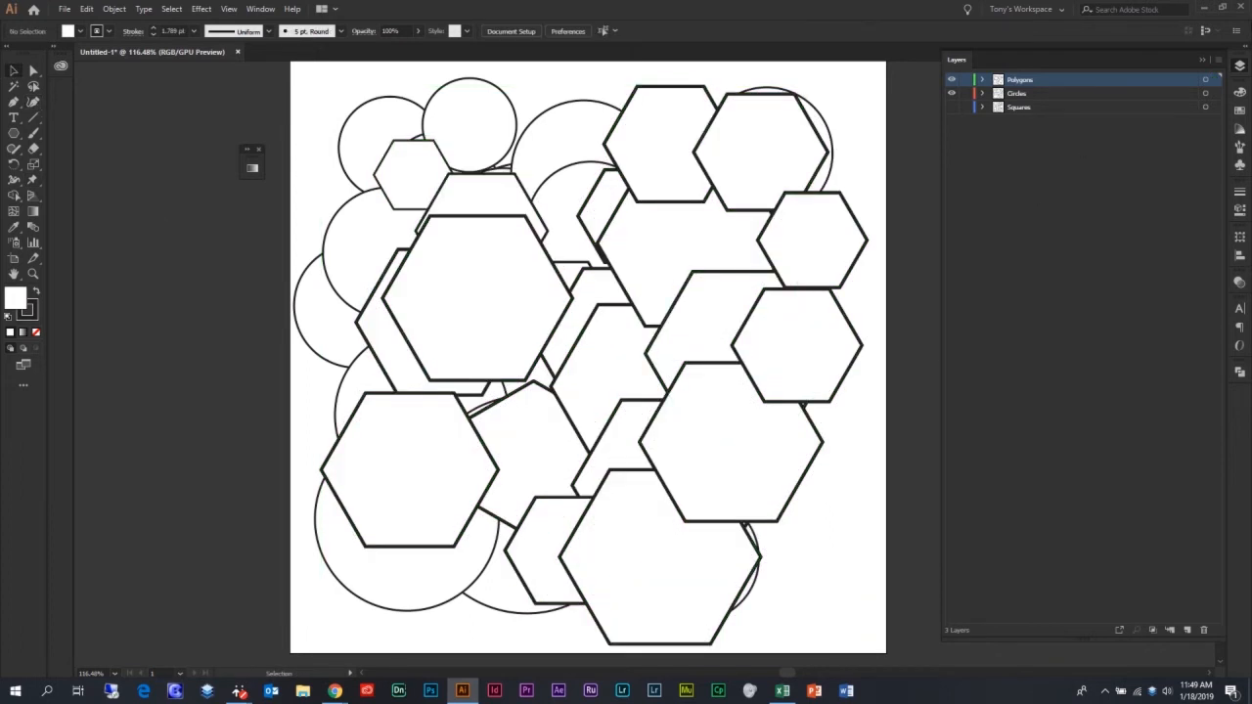